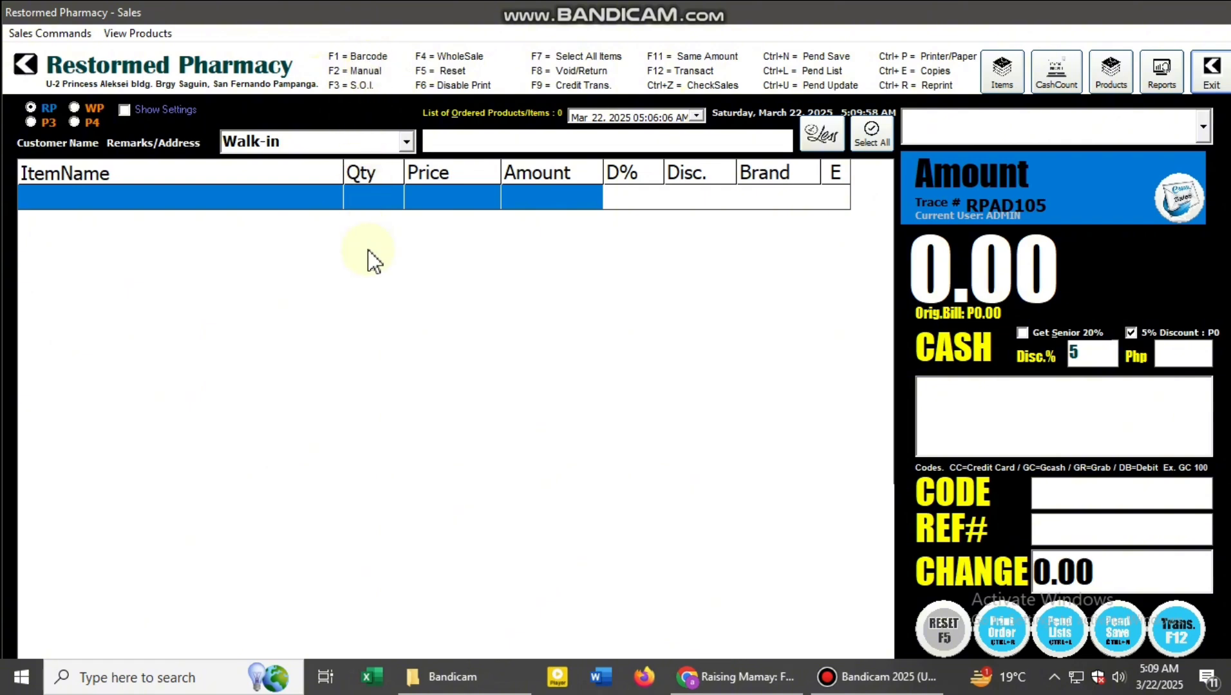
- Search manually for "ace" and add 10 Aceclofenac 100mg (dolowin) to the order from its first entry
{"action": "key", "text": "F1"}
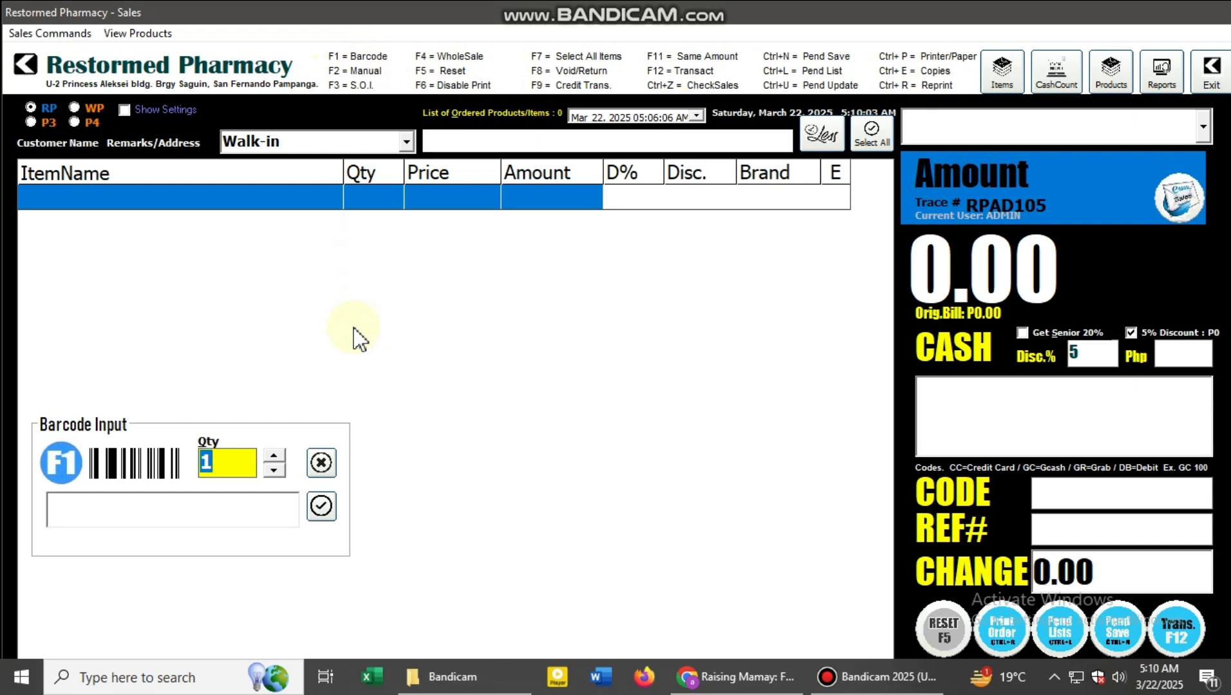
{"action": "key", "text": "F2"}
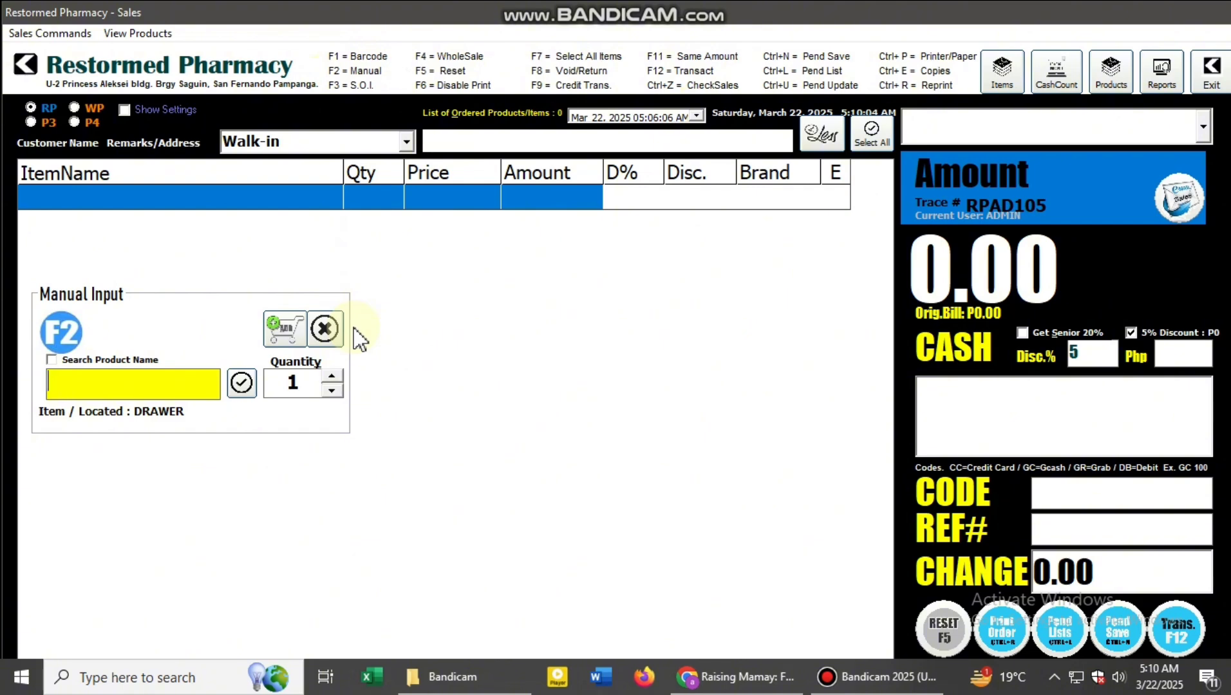
{"action": "type", "text": "ace"}
{"action": "key", "text": "Return"}
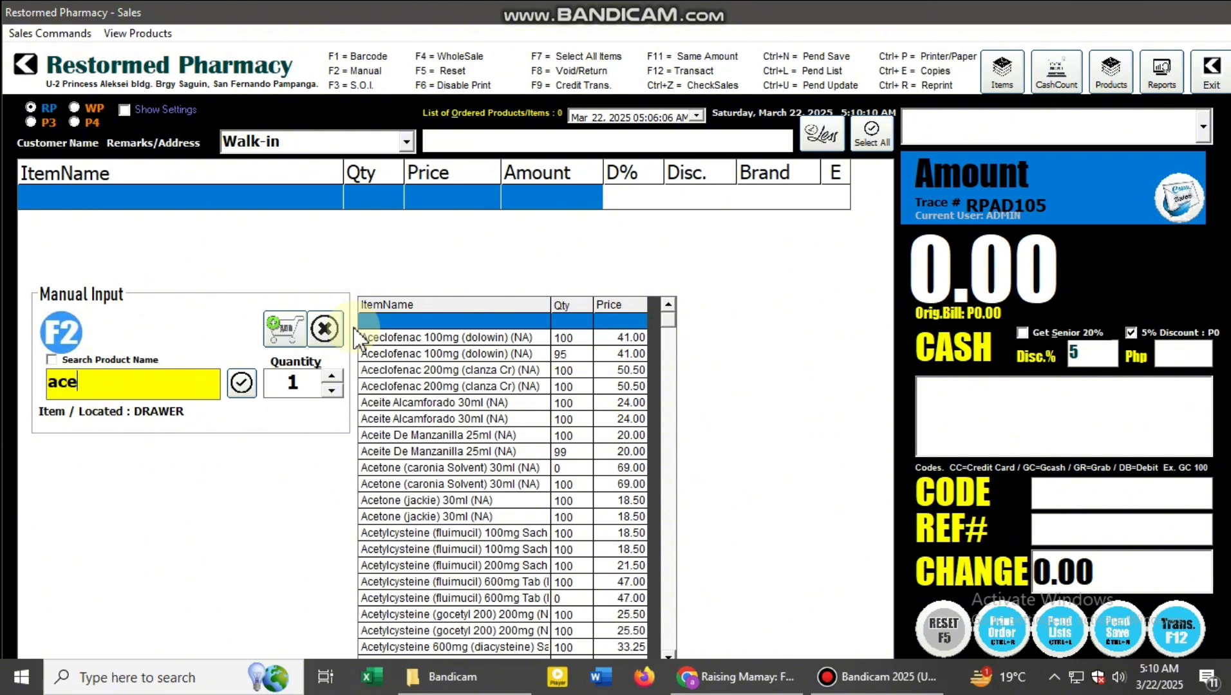
{"action": "left_click", "coordinate": [394, 338]}
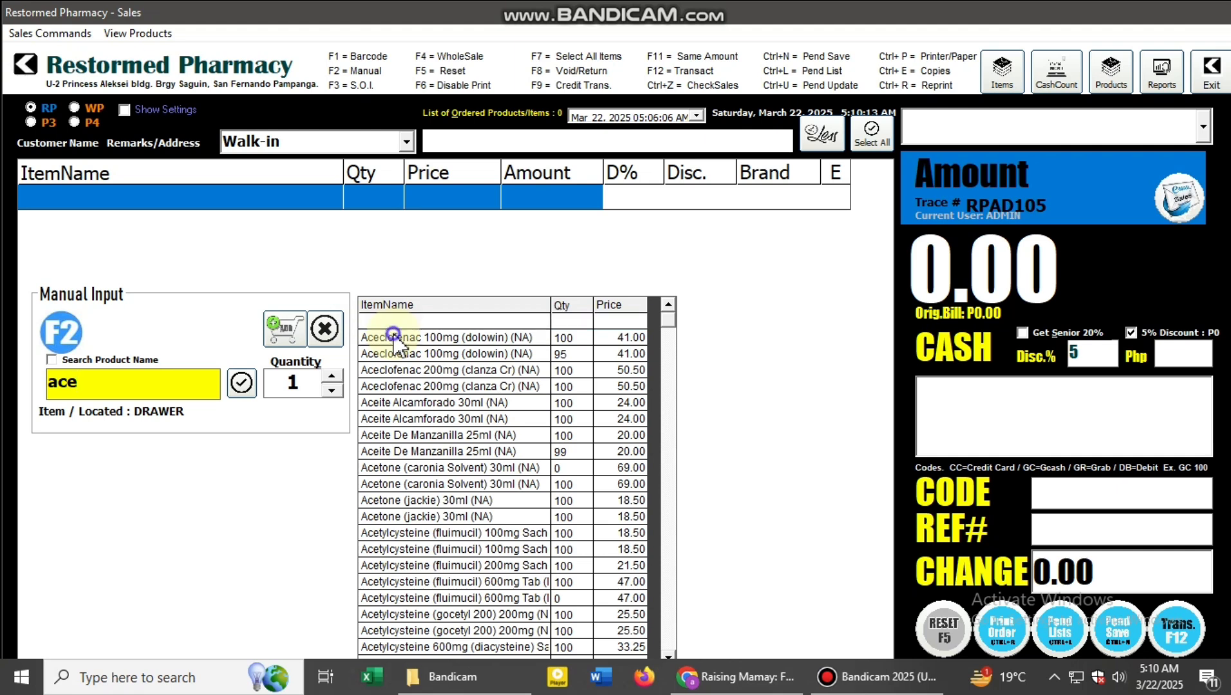
{"action": "left_click", "coordinate": [308, 381]}
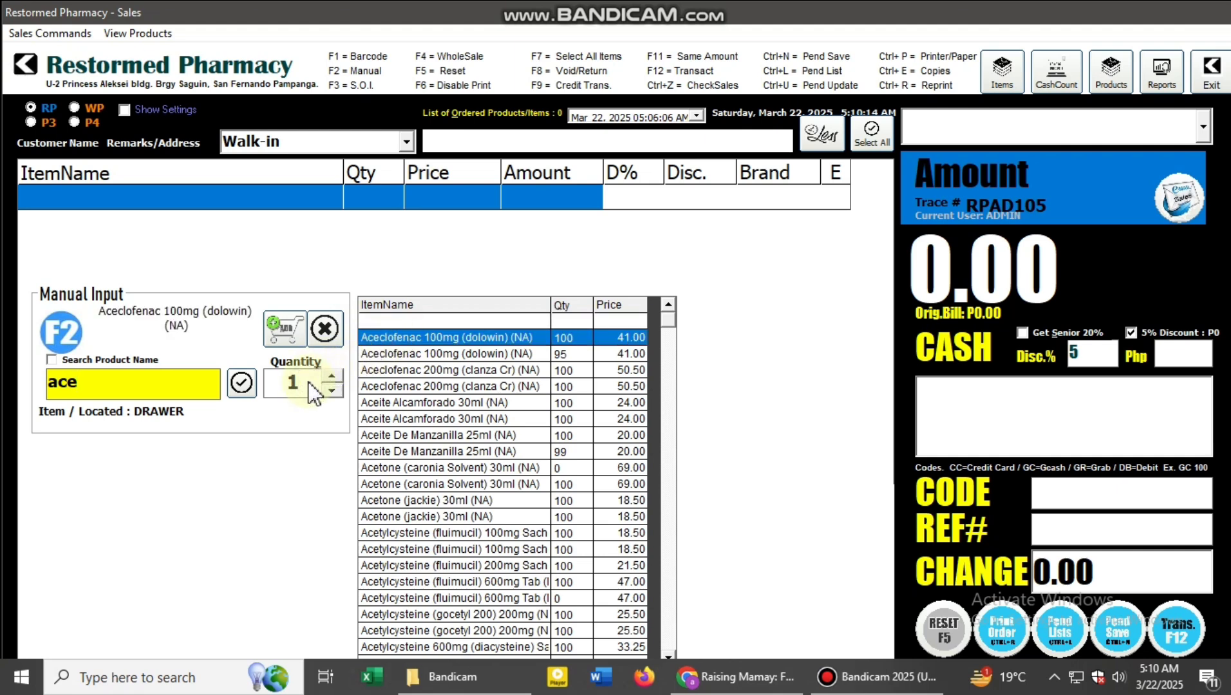
{"action": "type", "text": "0"}
{"action": "key", "text": "Return"}
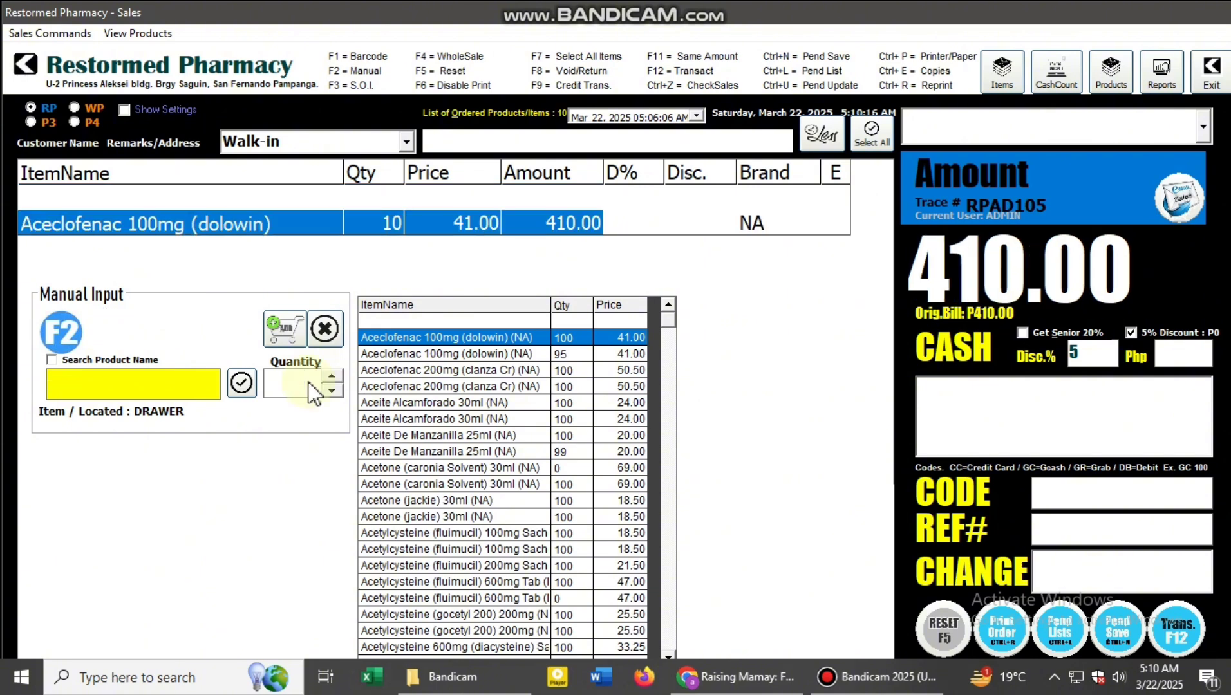
- Add one Aceclofenac 100mg (dolowin) from its second entry and two Aceclofenac 200mg (clanza Cr), and close manual input
{"action": "double_click", "coordinate": [411, 357]}
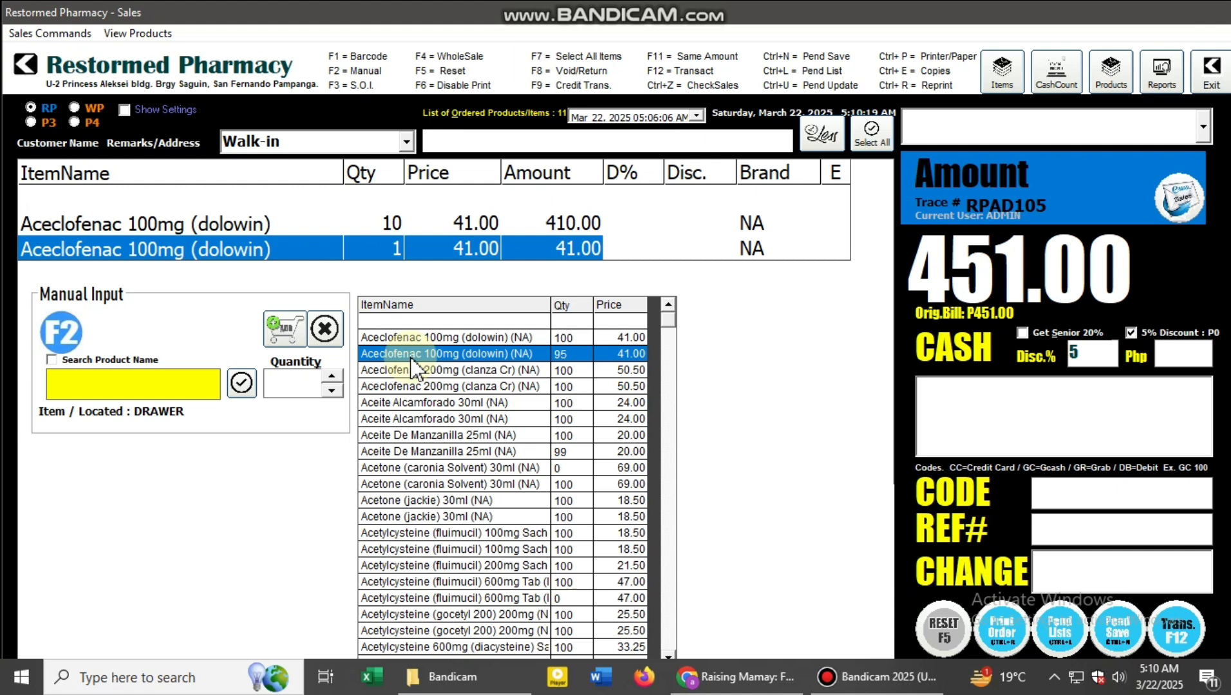
{"action": "left_click", "coordinate": [414, 370]}
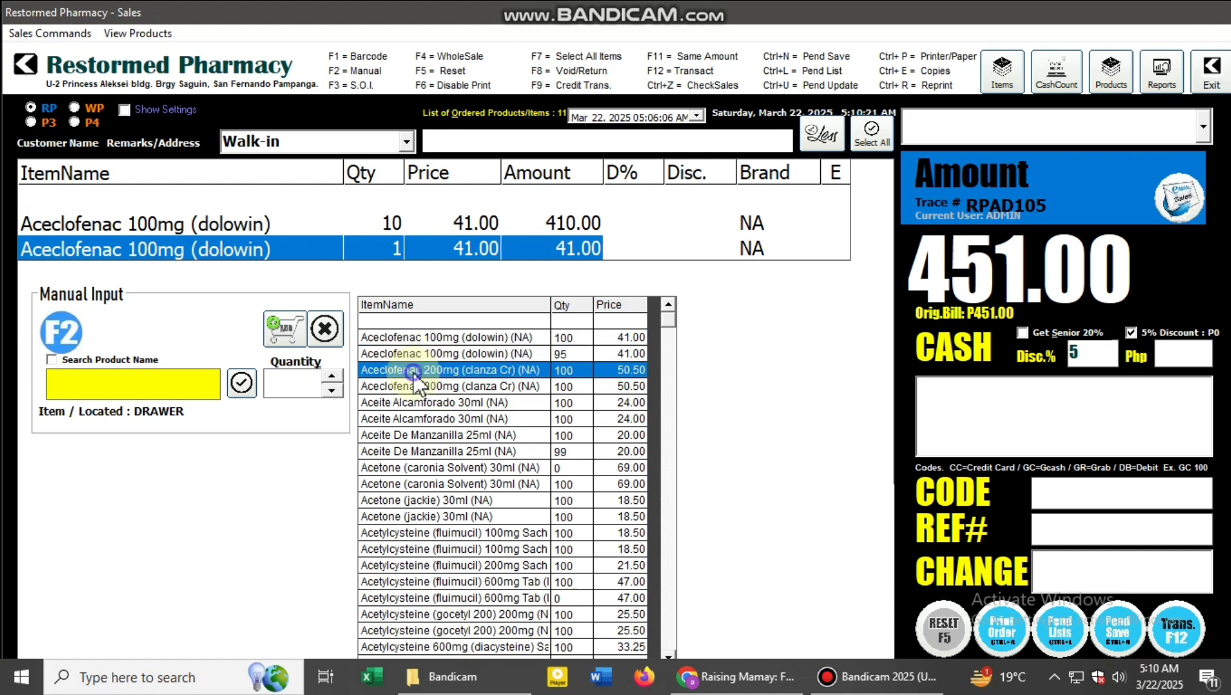
{"action": "double_click", "coordinate": [414, 371]}
{"action": "type", "text": "2"}
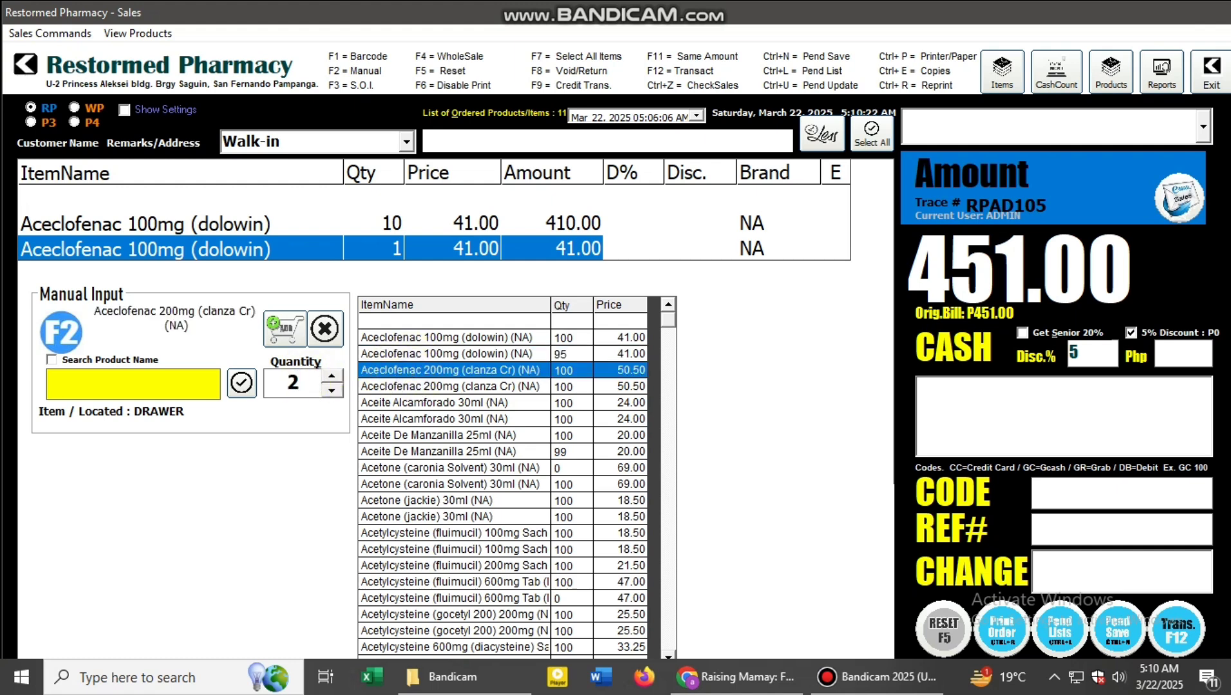
{"action": "key", "text": "Return"}
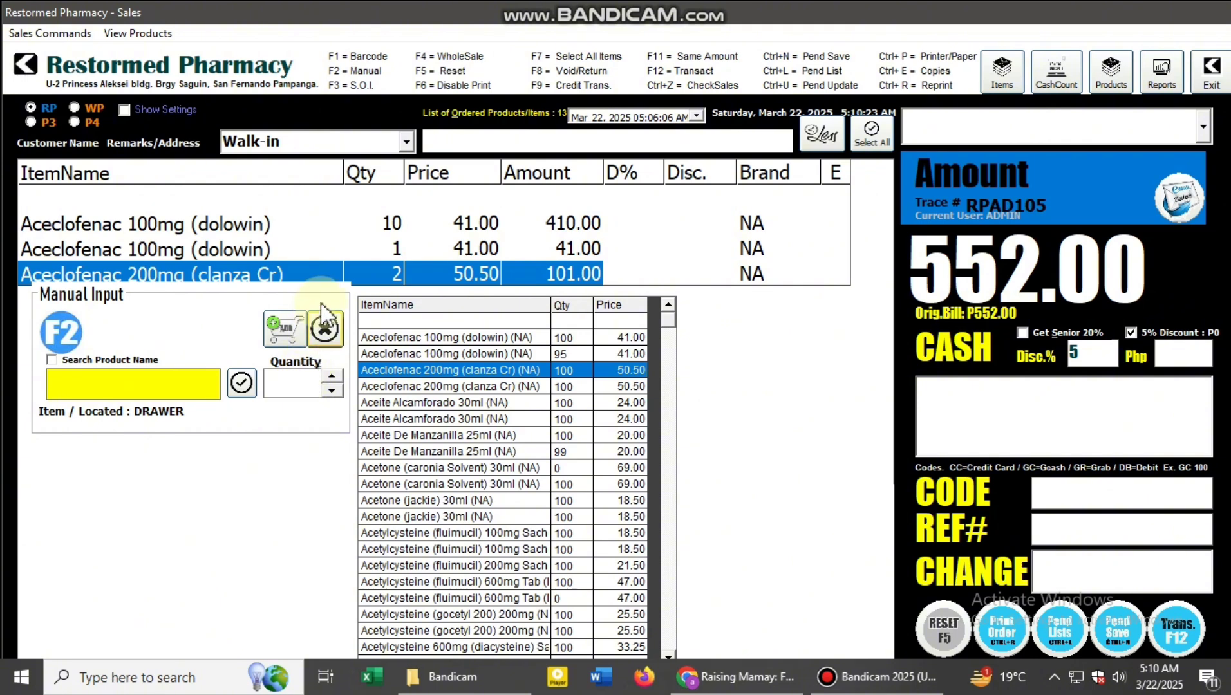
{"action": "left_click", "coordinate": [336, 328]}
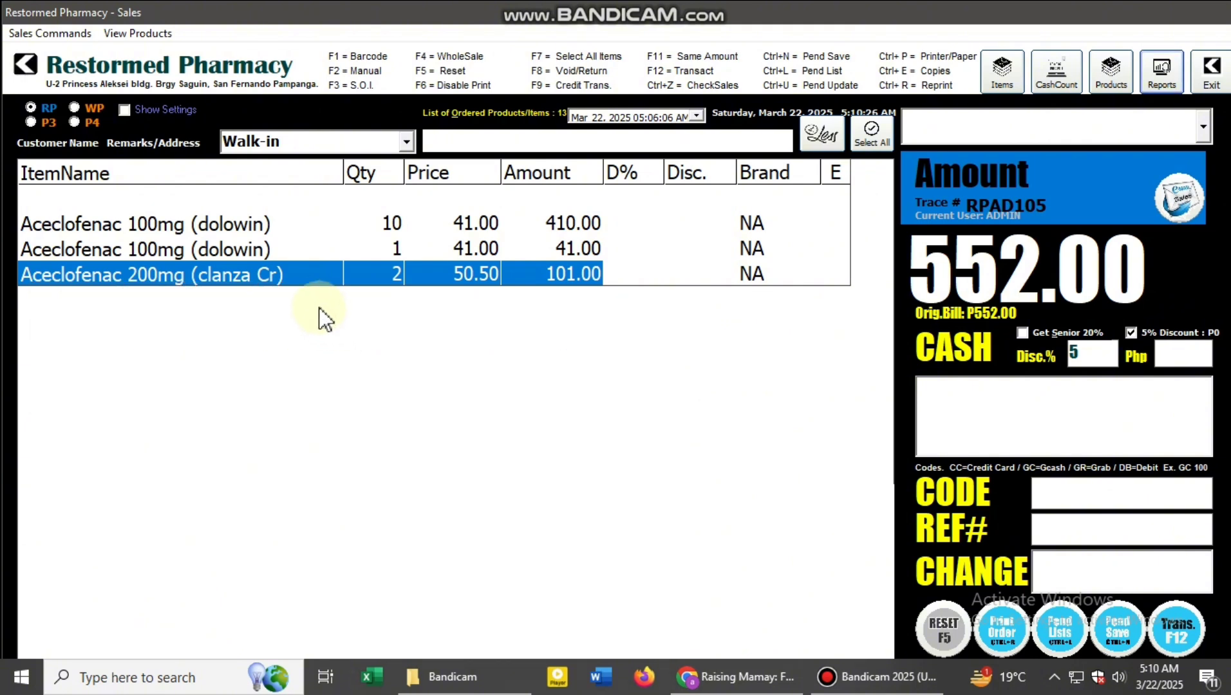
- Set the quantity of the second Aceclofenac 100mg (dolowin) order line to 5, keeping its price
{"action": "left_click", "coordinate": [298, 252]}
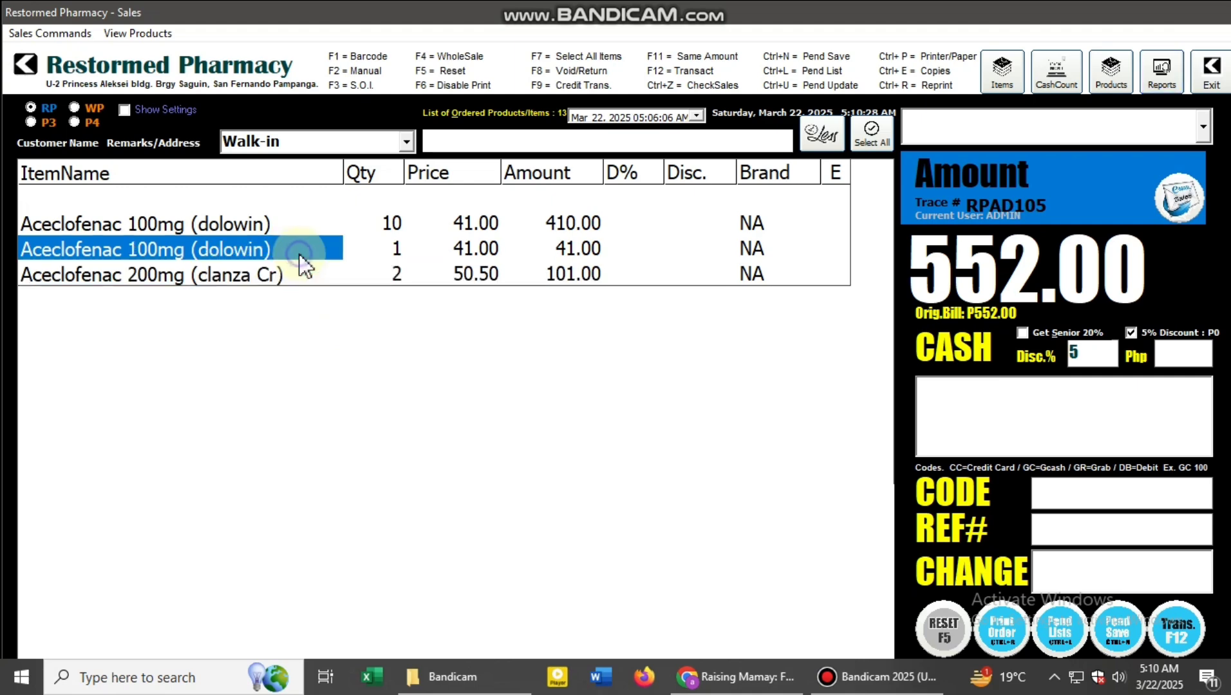
{"action": "left_click", "coordinate": [298, 252]}
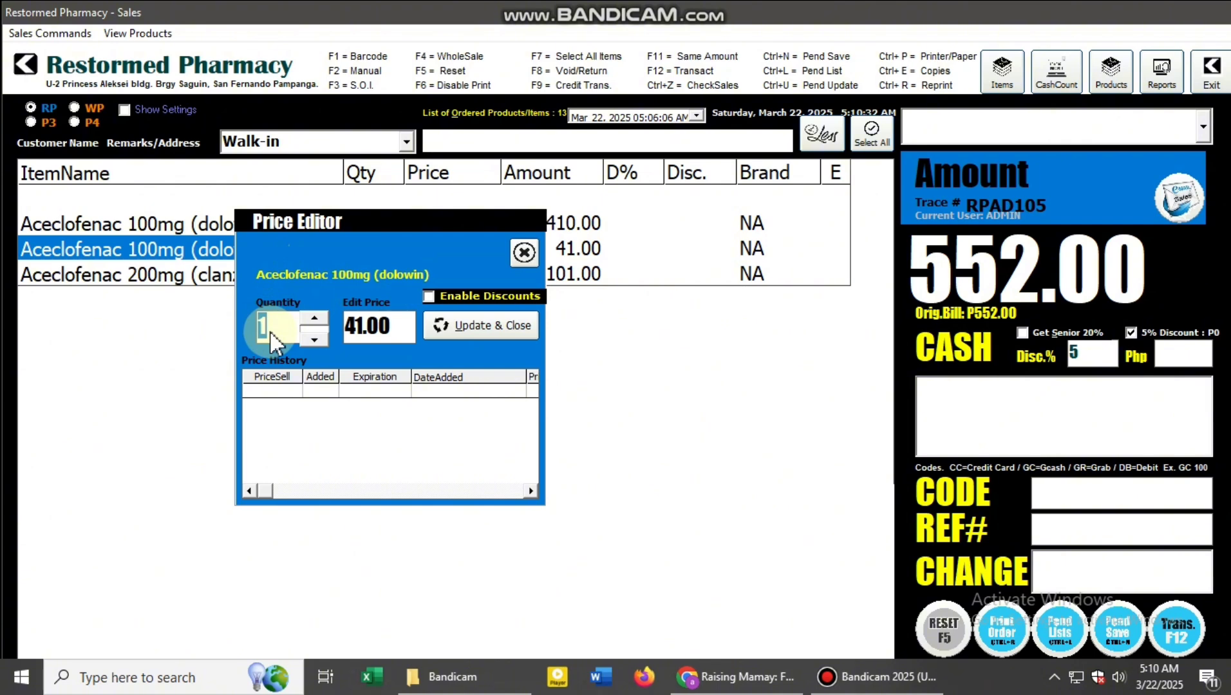
{"action": "type", "text": "5"}
{"action": "key", "text": "Return"}
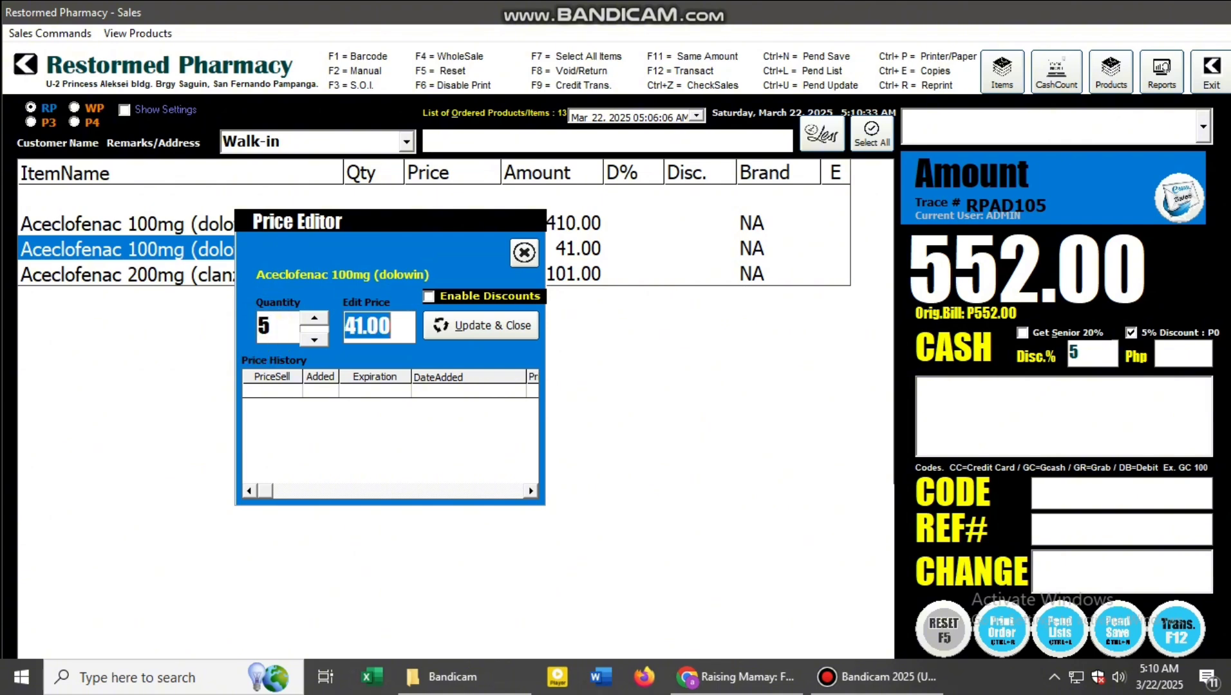
{"action": "left_click", "coordinate": [403, 335]}
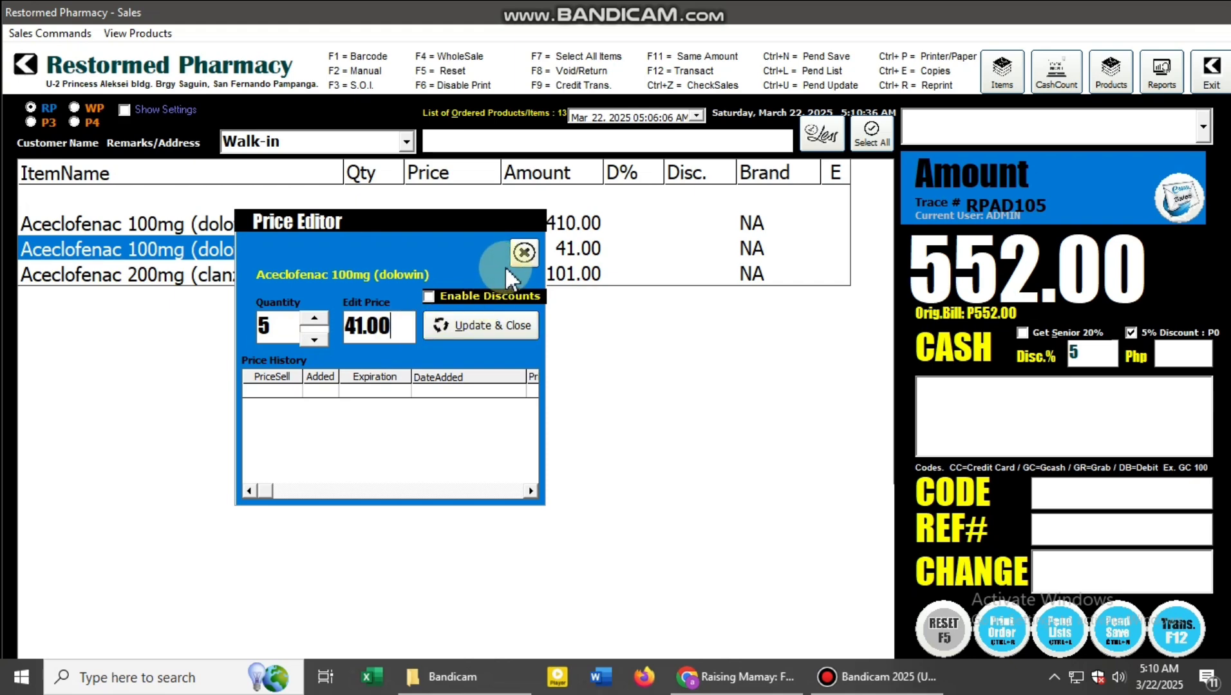
{"action": "left_click", "coordinate": [513, 329]}
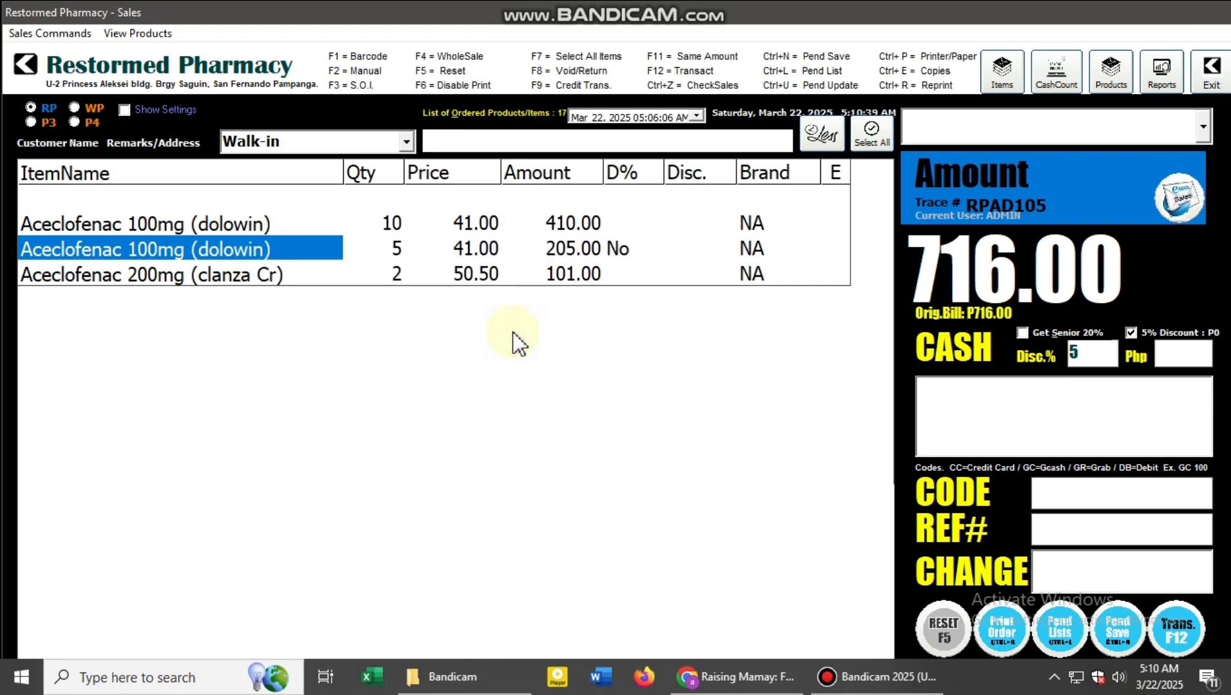
- Remove the second Aceclofenac 100mg (dolowin) line and give all remaining order items a 10% discount
{"action": "left_click", "coordinate": [393, 253]}
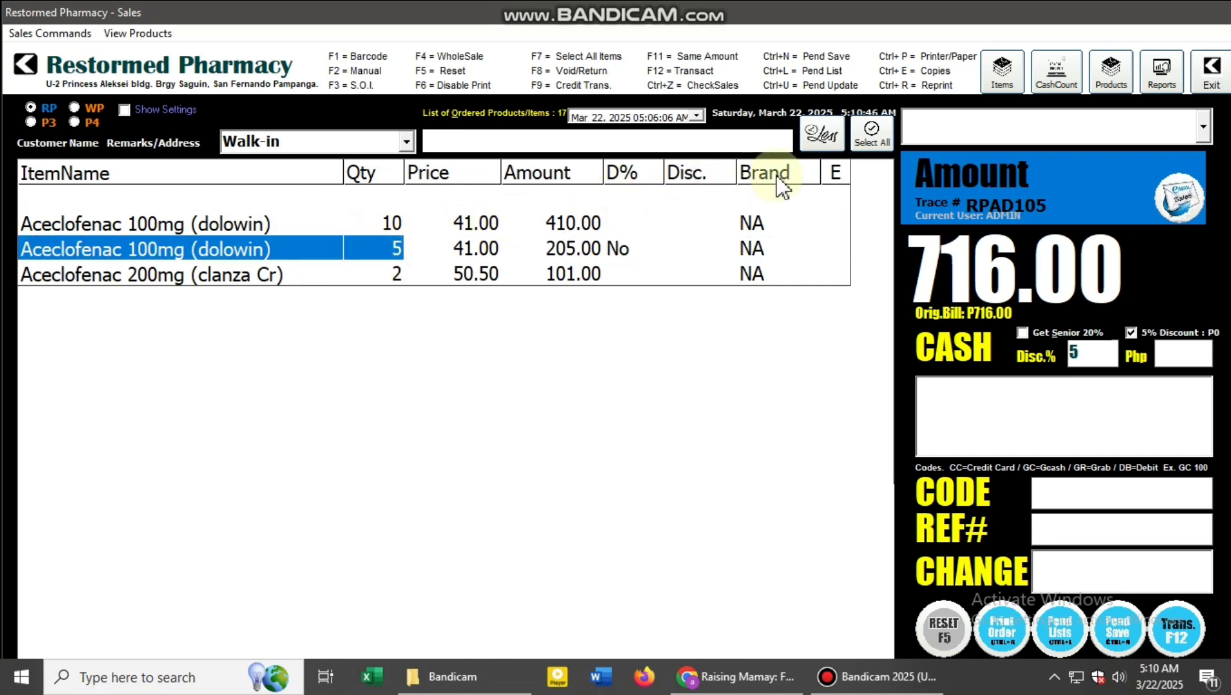
{"action": "left_click", "coordinate": [822, 136]}
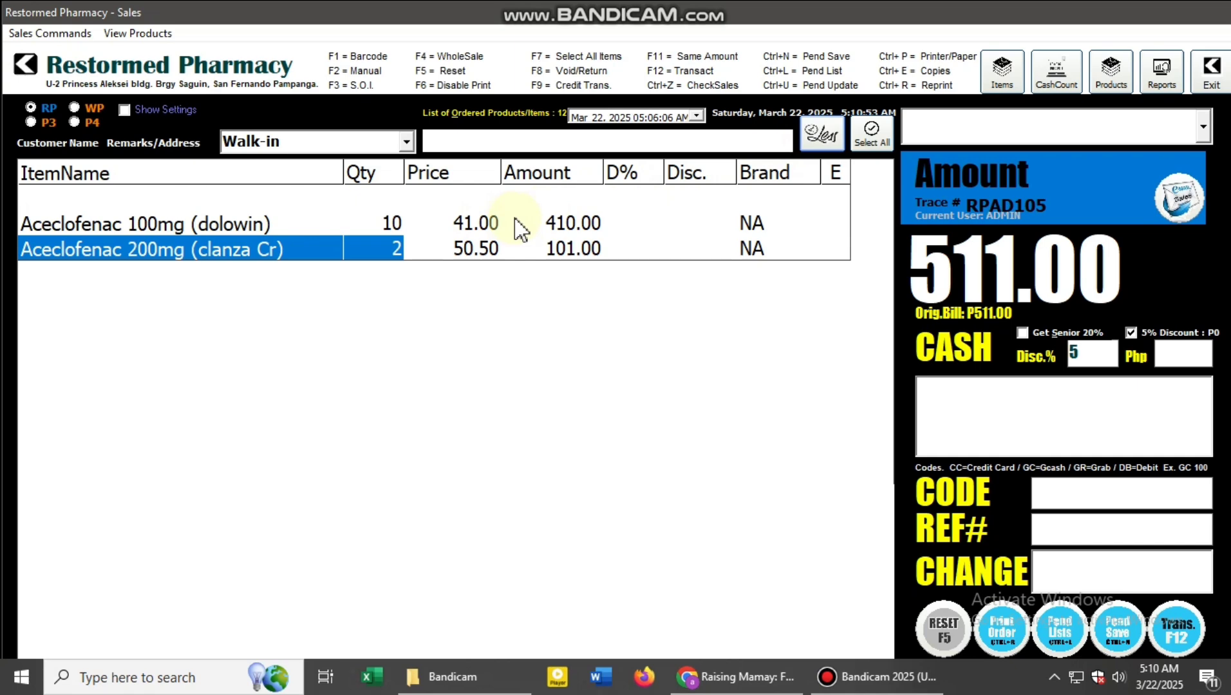
{"action": "left_click", "coordinate": [867, 151]}
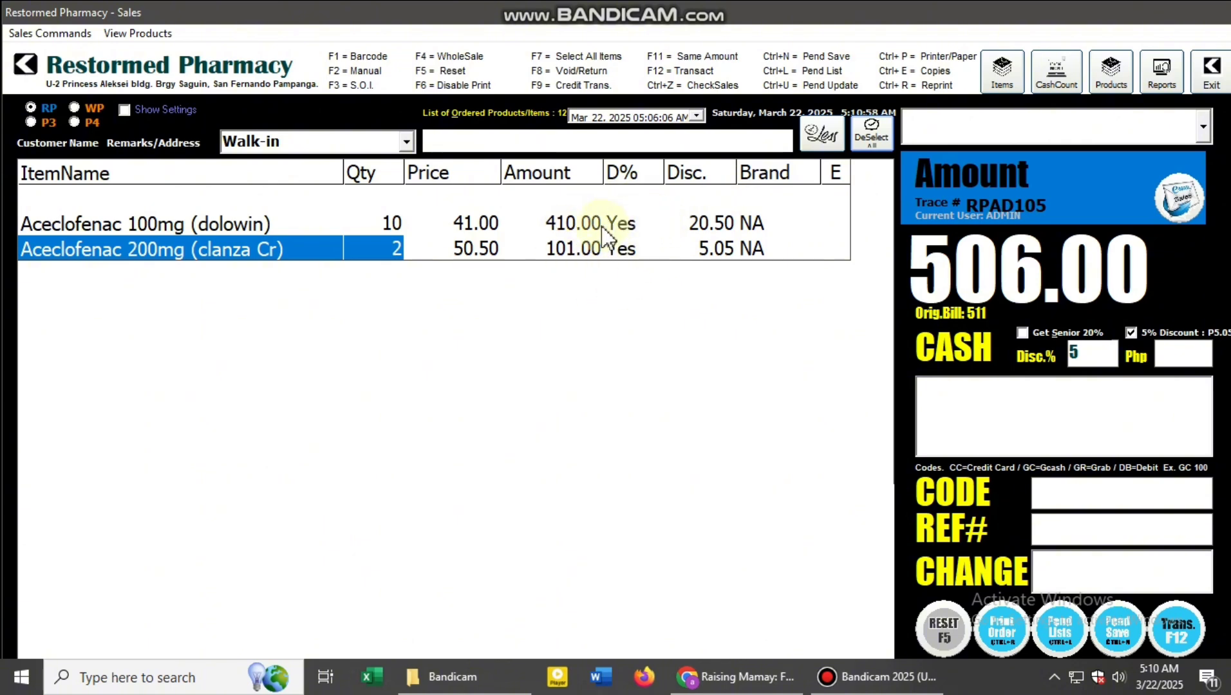
{"action": "left_click", "coordinate": [1098, 354]}
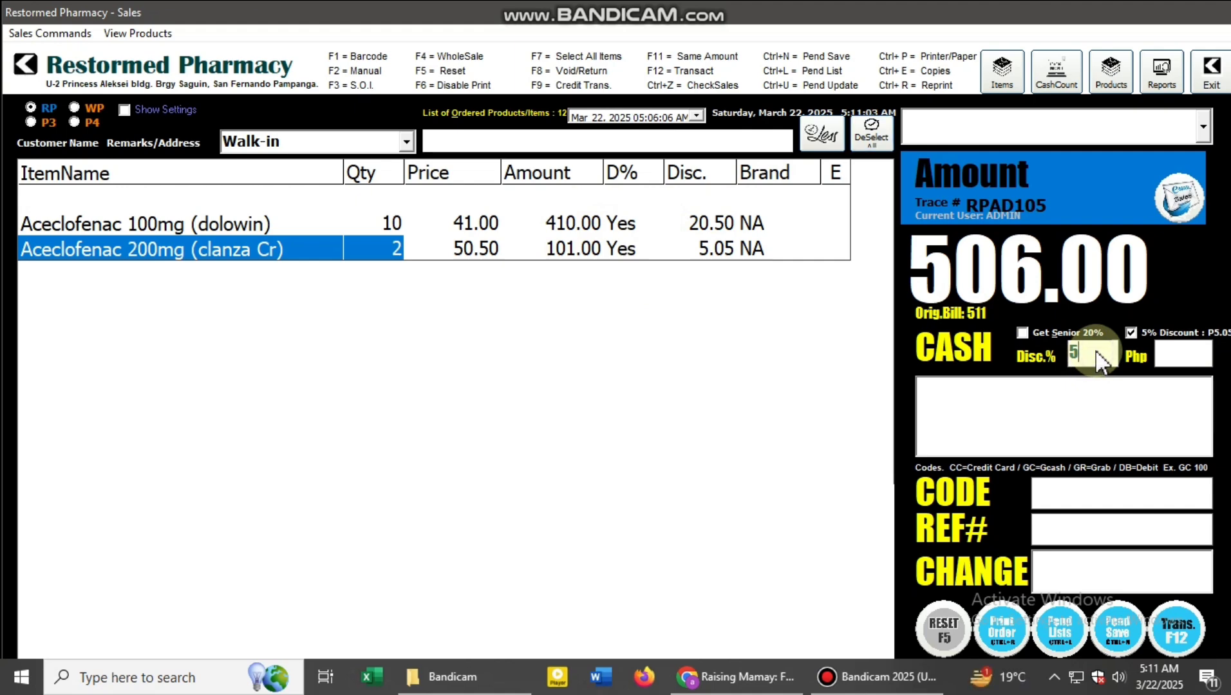
{"action": "key", "text": "BackSpace"}
{"action": "type", "text": "10"}
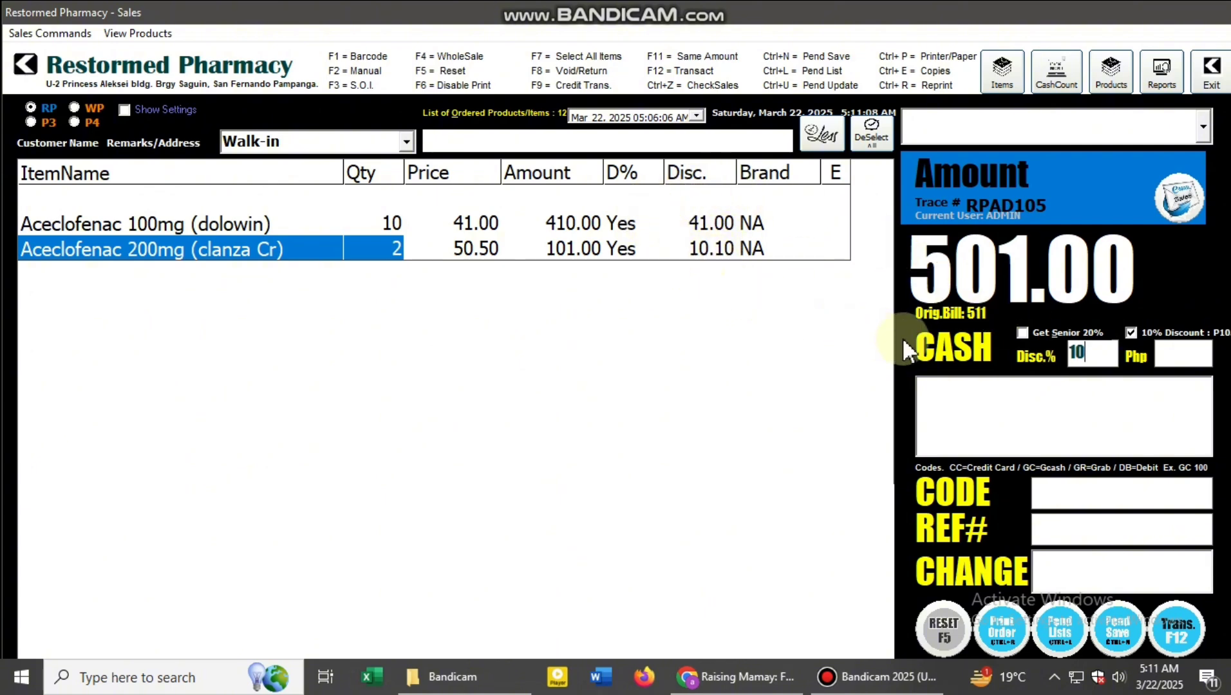
- Enter a cash payment of 501, complete the transaction and dismiss the payment summary
{"action": "left_click", "coordinate": [983, 405]}
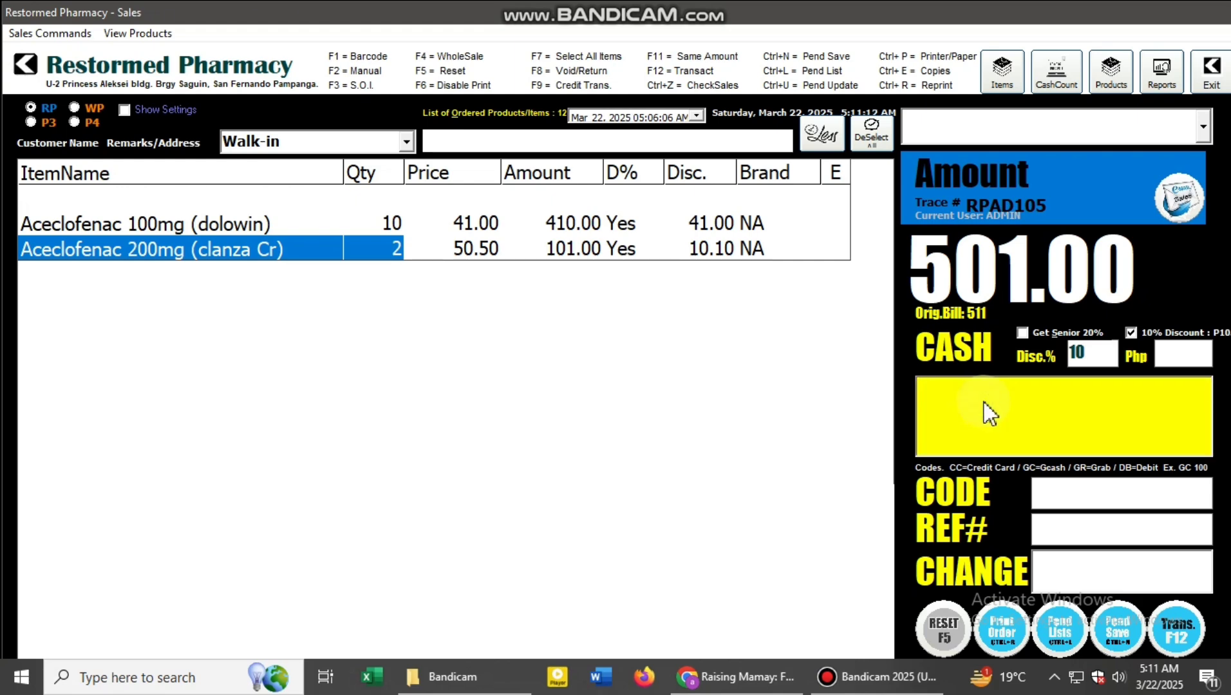
{"action": "type", "text": "501"}
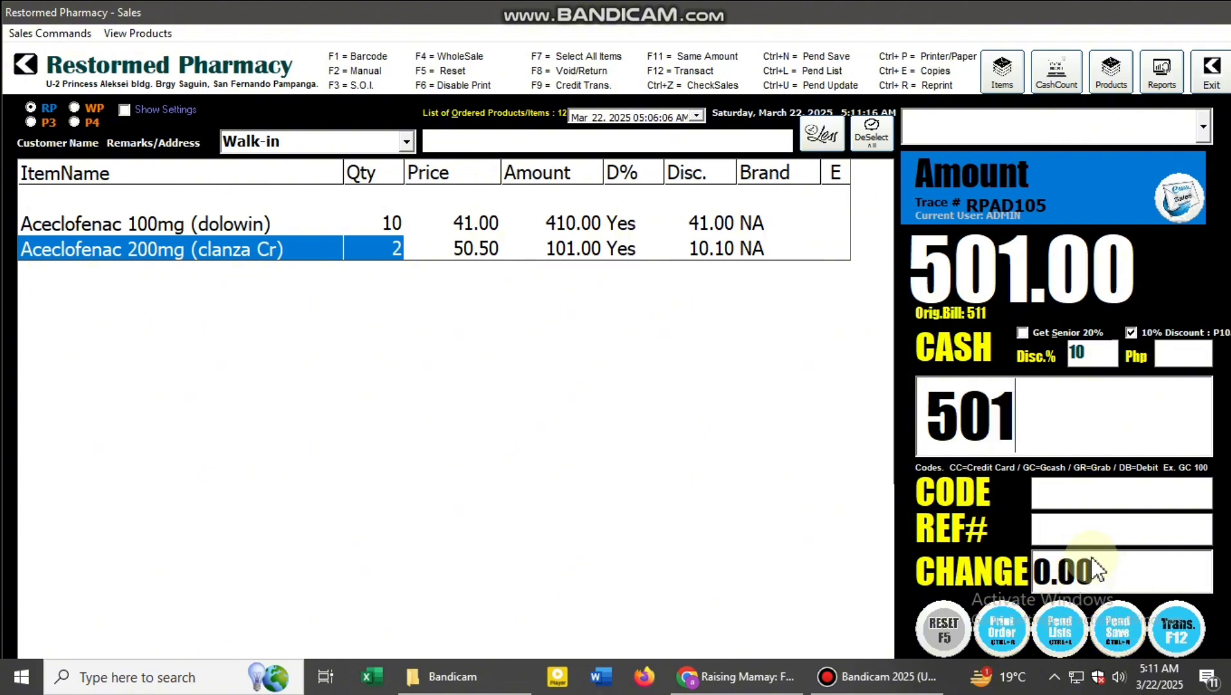
{"action": "left_click", "coordinate": [1177, 652]}
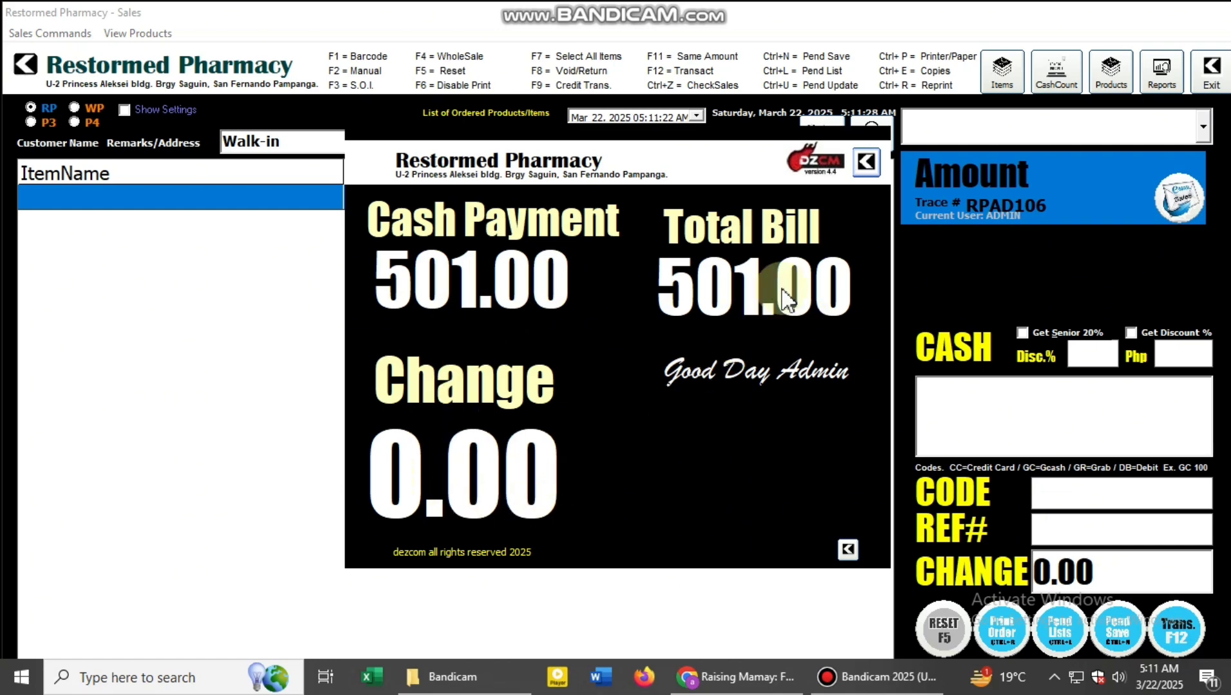
{"action": "left_click", "coordinate": [867, 173]}
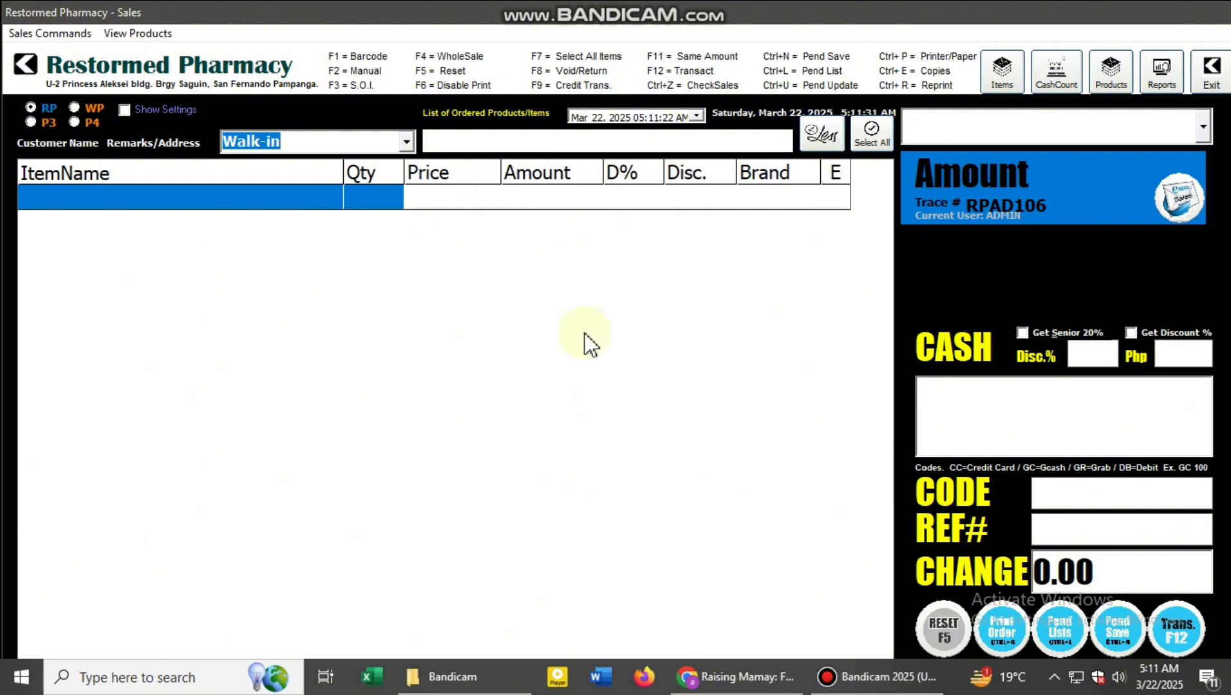
- Search manually for "ace" and add one each of Aceite Alcamforado 30ml, Aceite De Manzanilla 25ml and the in-stock Acetone (caronia Solvent) 30ml
{"action": "key", "text": "F2"}
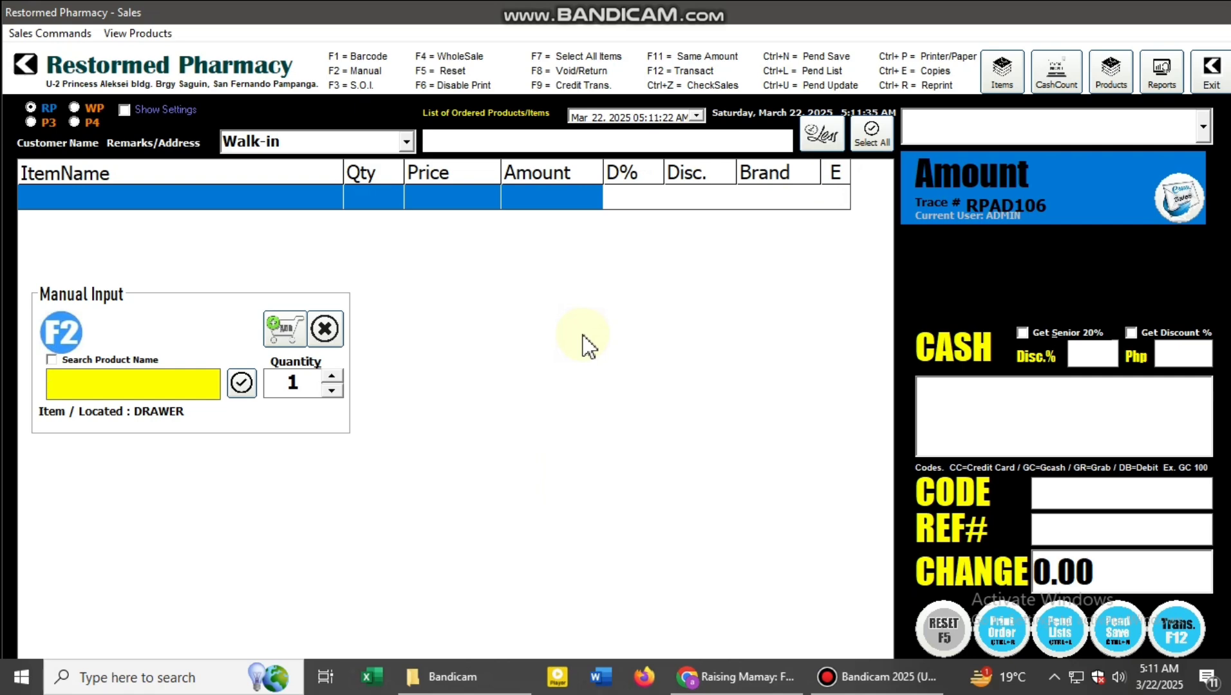
{"action": "type", "text": "ace"}
{"action": "key", "text": "Return"}
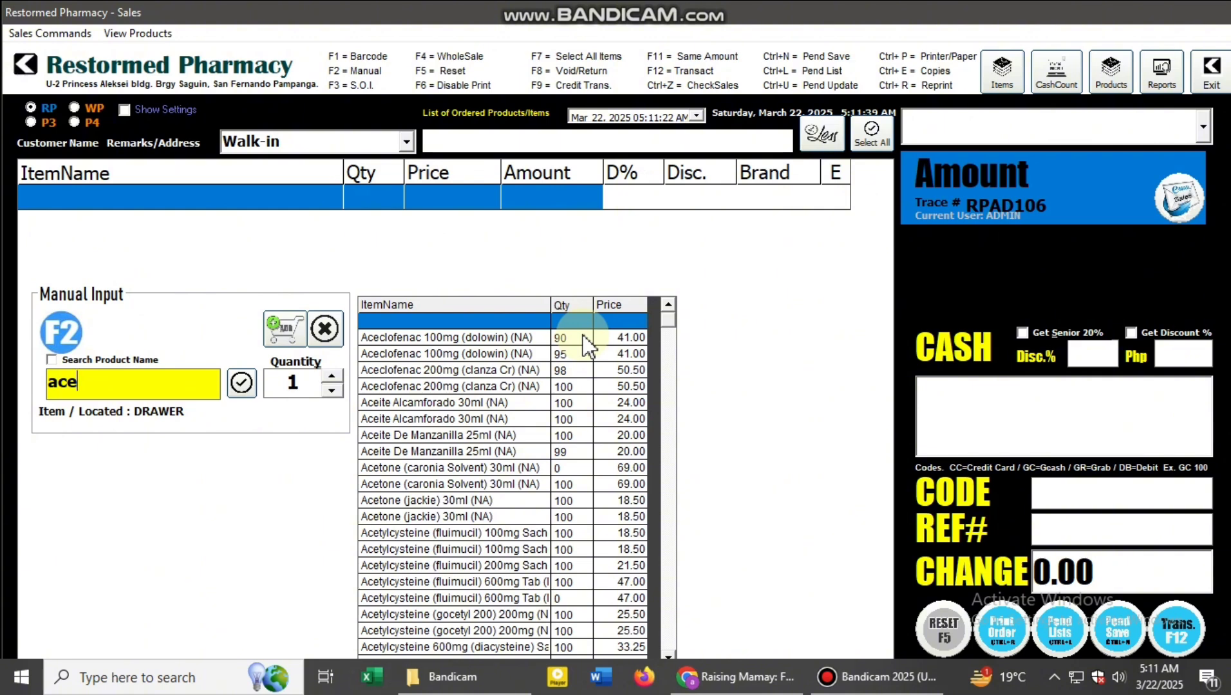
{"action": "double_click", "coordinate": [495, 407]}
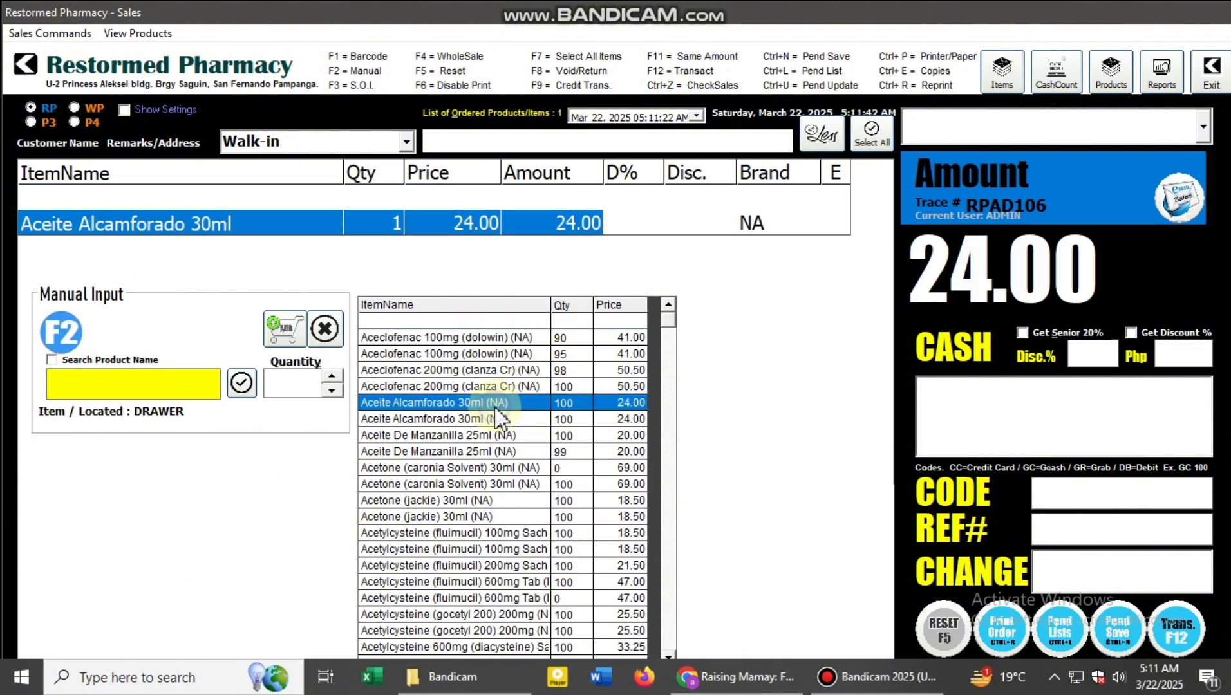
{"action": "left_click", "coordinate": [495, 435]}
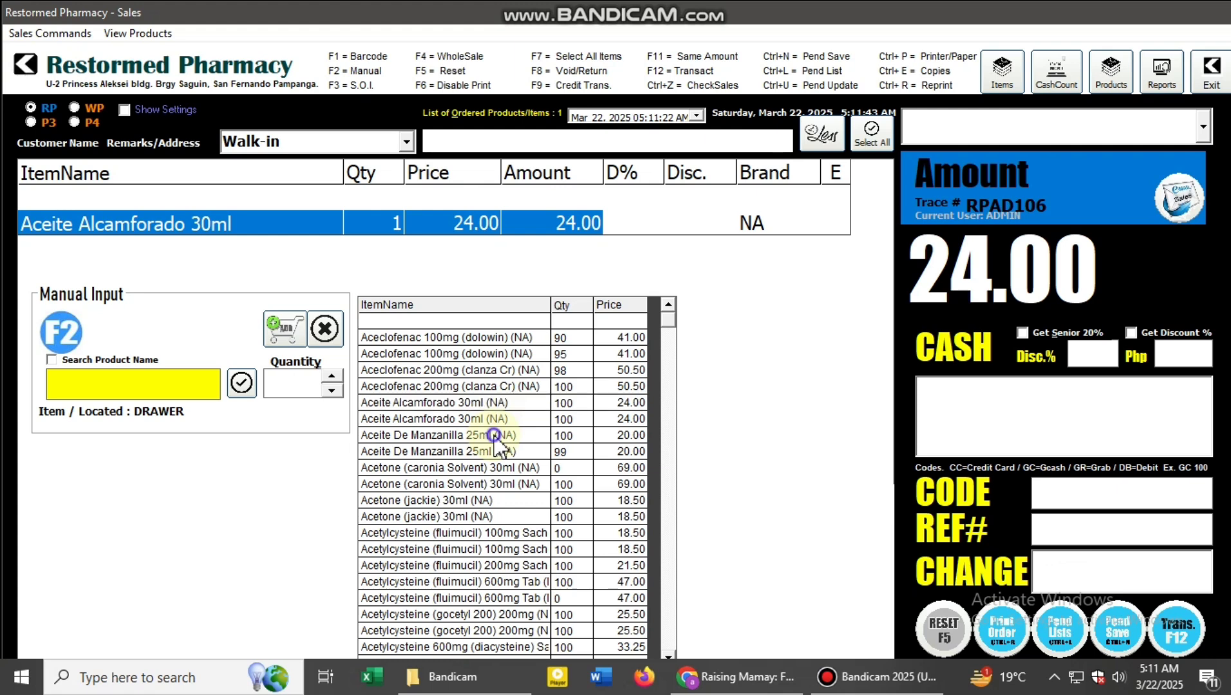
{"action": "left_click", "coordinate": [494, 436]}
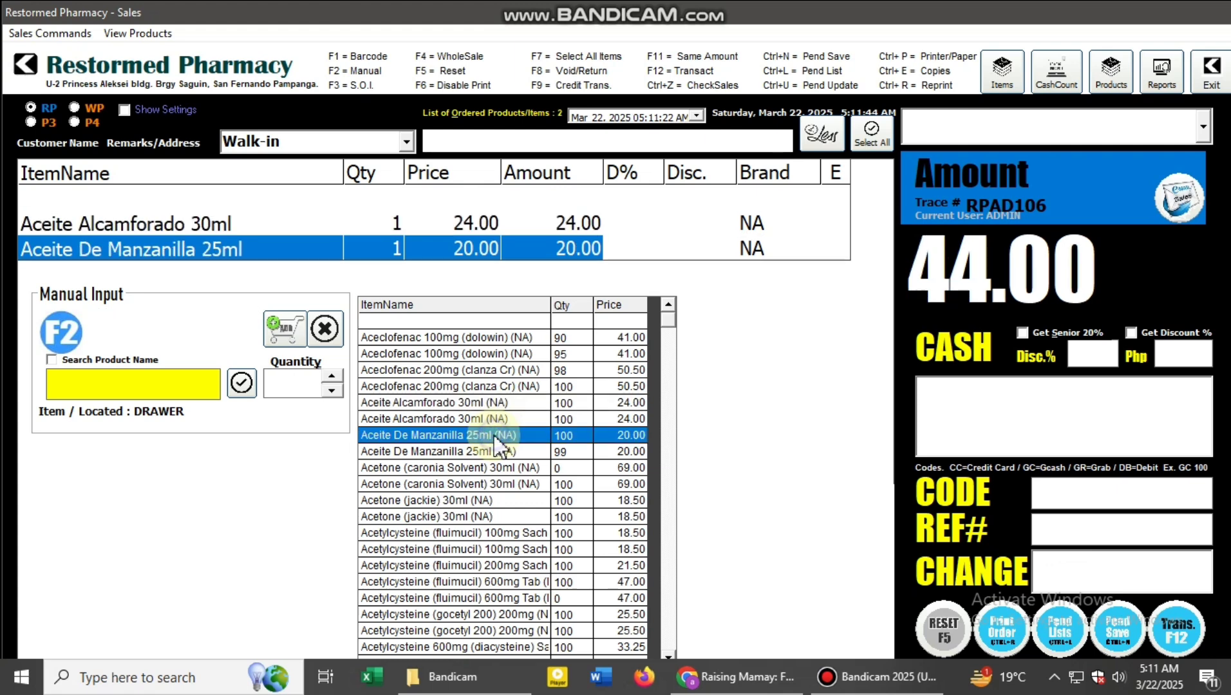
{"action": "double_click", "coordinate": [510, 484]}
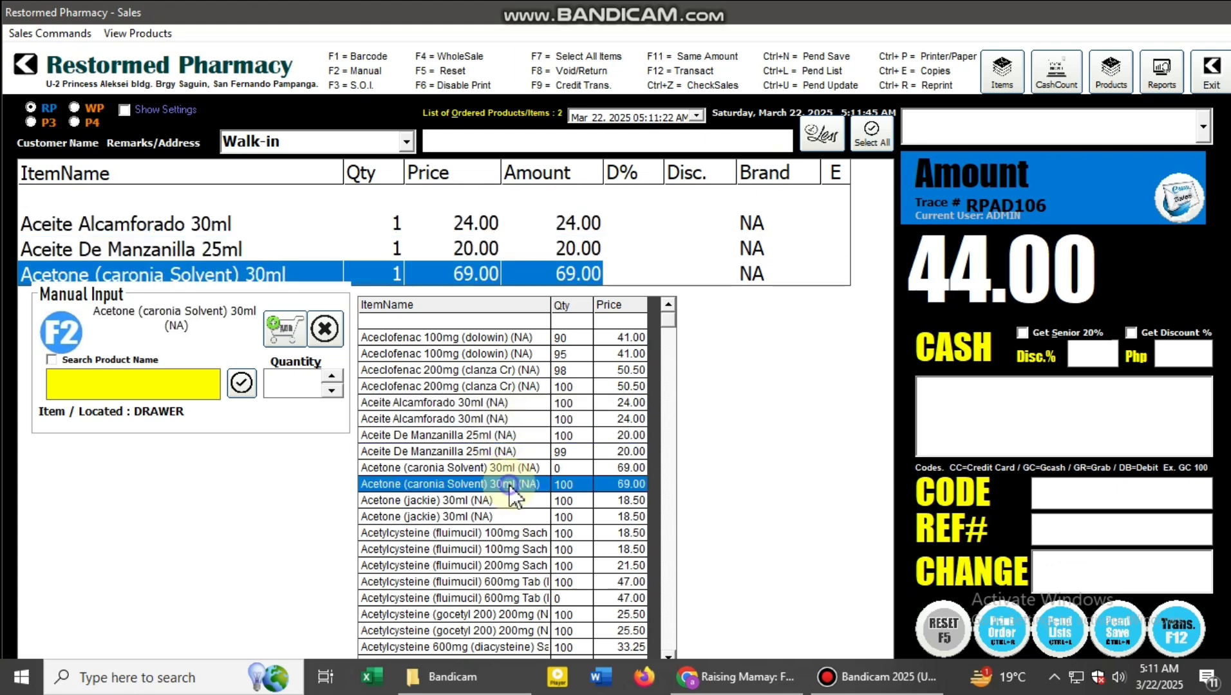
{"action": "left_click", "coordinate": [324, 329]}
- Mark all items in the new order for discount and apply the 20% senior discount
{"action": "left_click", "coordinate": [366, 275]}
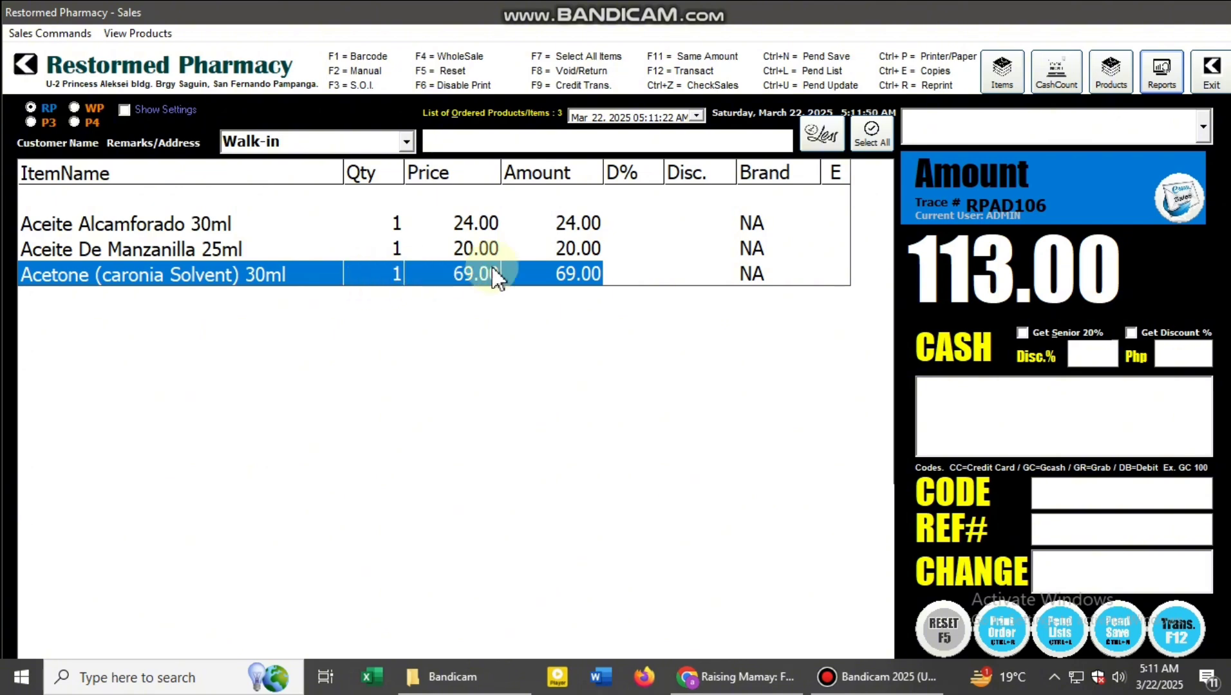
{"action": "left_click", "coordinate": [886, 152]}
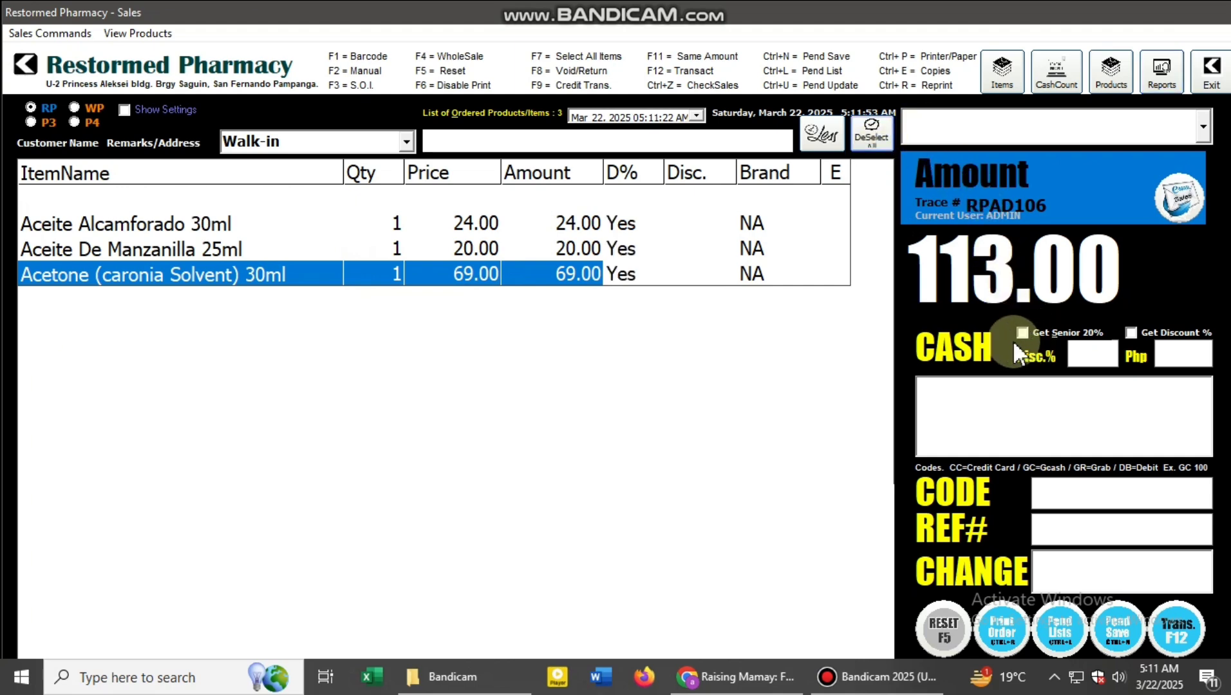
{"action": "left_click", "coordinate": [1022, 331]}
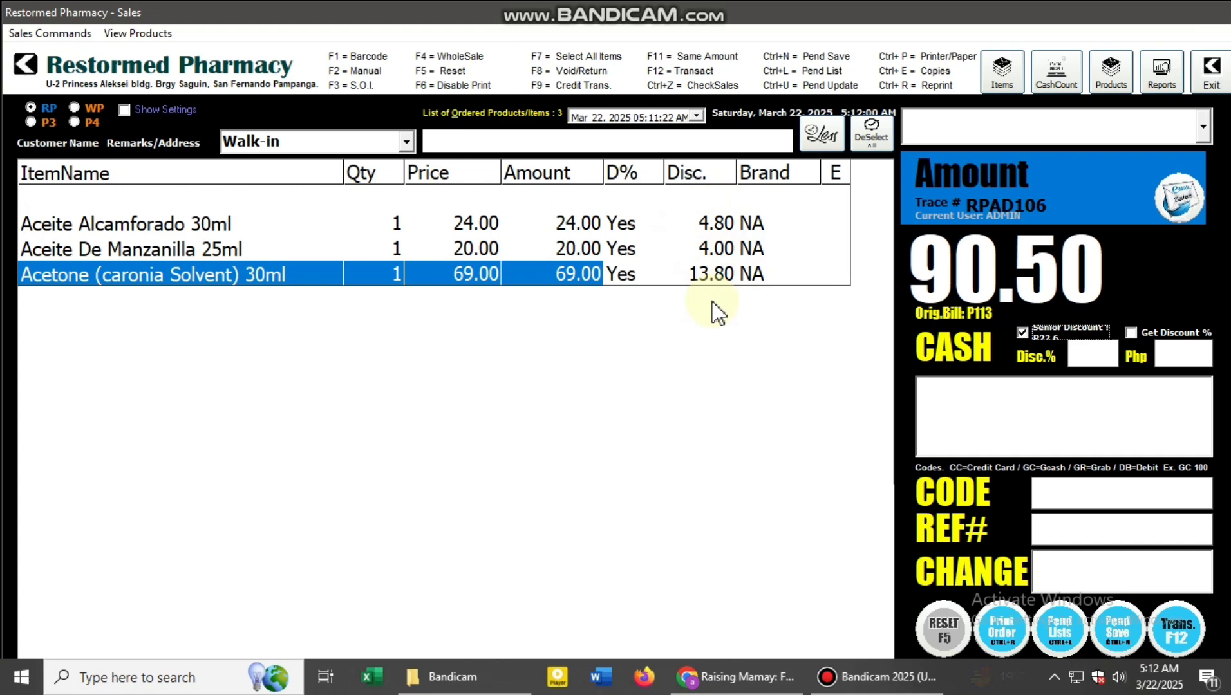
- Remove the discount marking from all order items and enable discounts only for Acetone (caronia Solvent) 30ml
{"action": "left_click", "coordinate": [886, 143]}
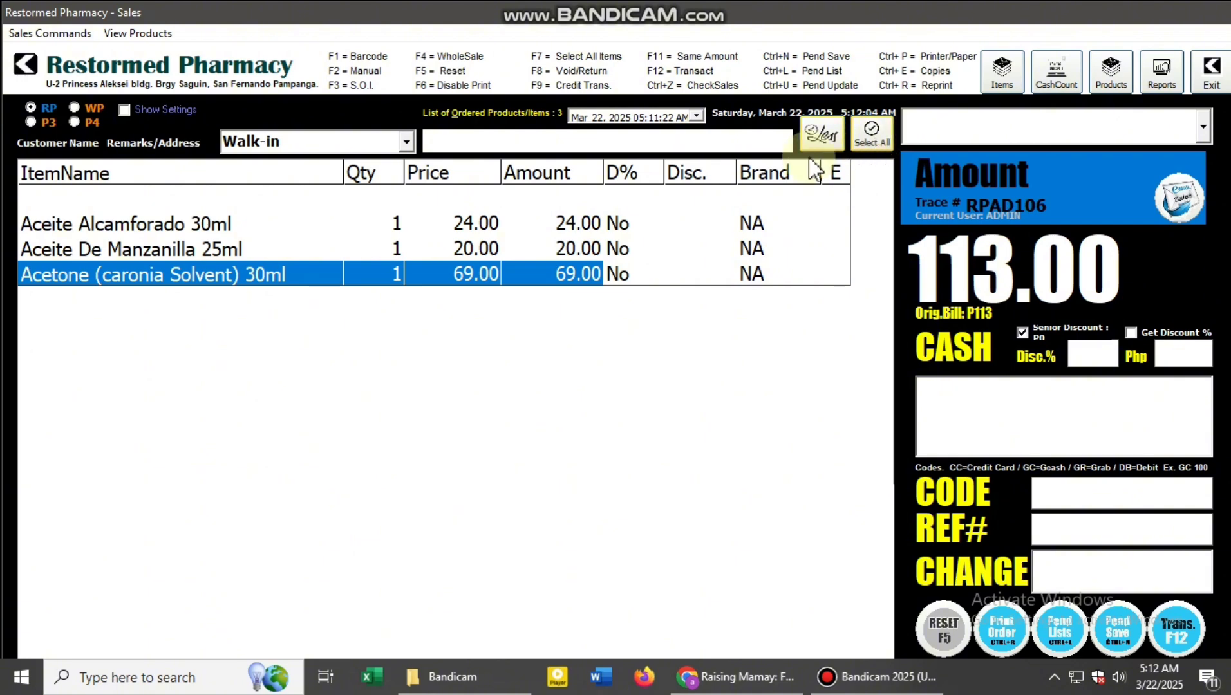
{"action": "double_click", "coordinate": [570, 276]}
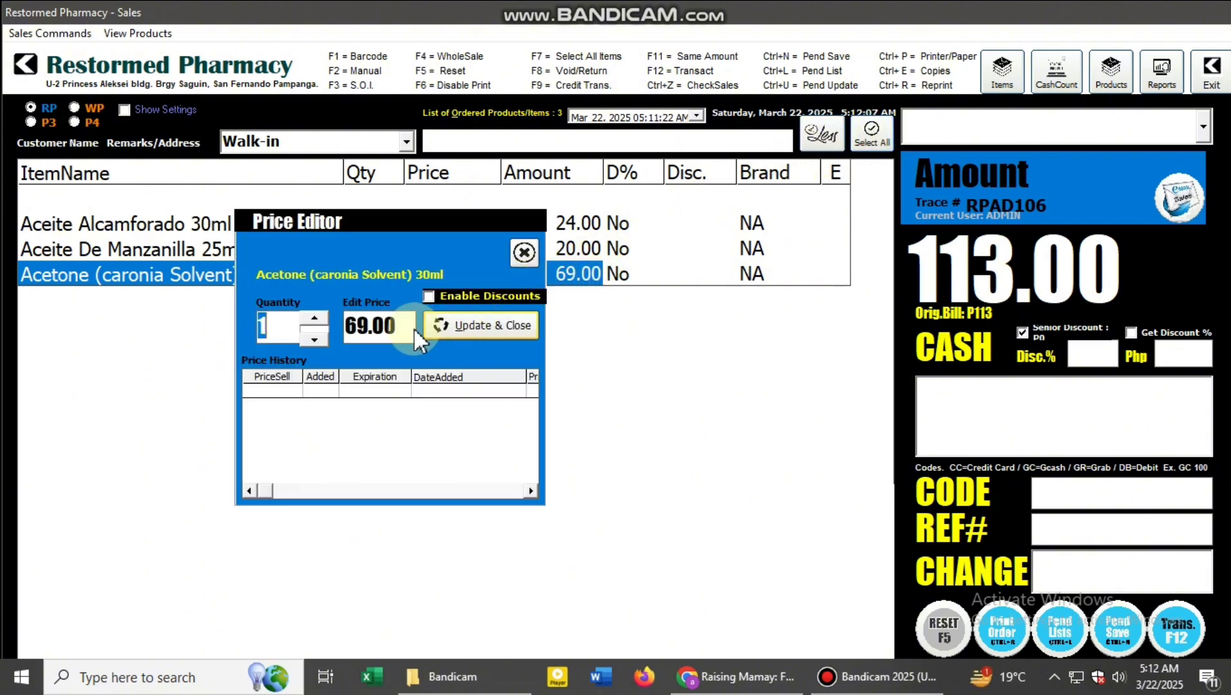
{"action": "left_click", "coordinate": [427, 298]}
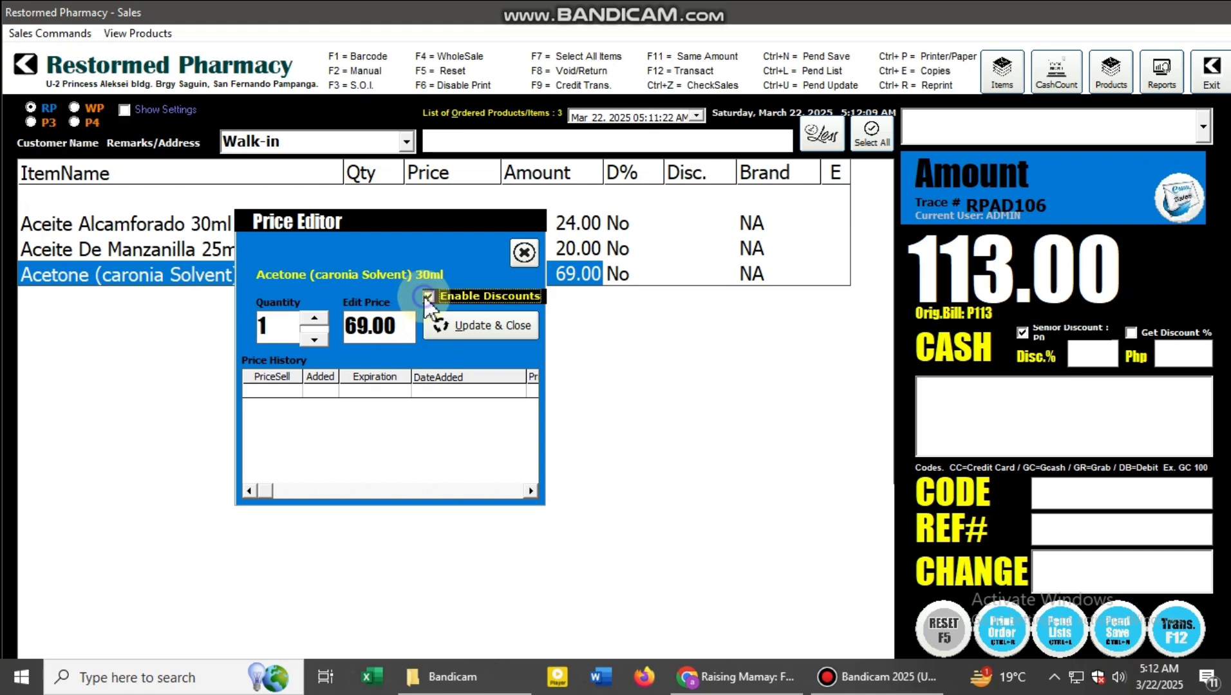
{"action": "left_click", "coordinate": [470, 327]}
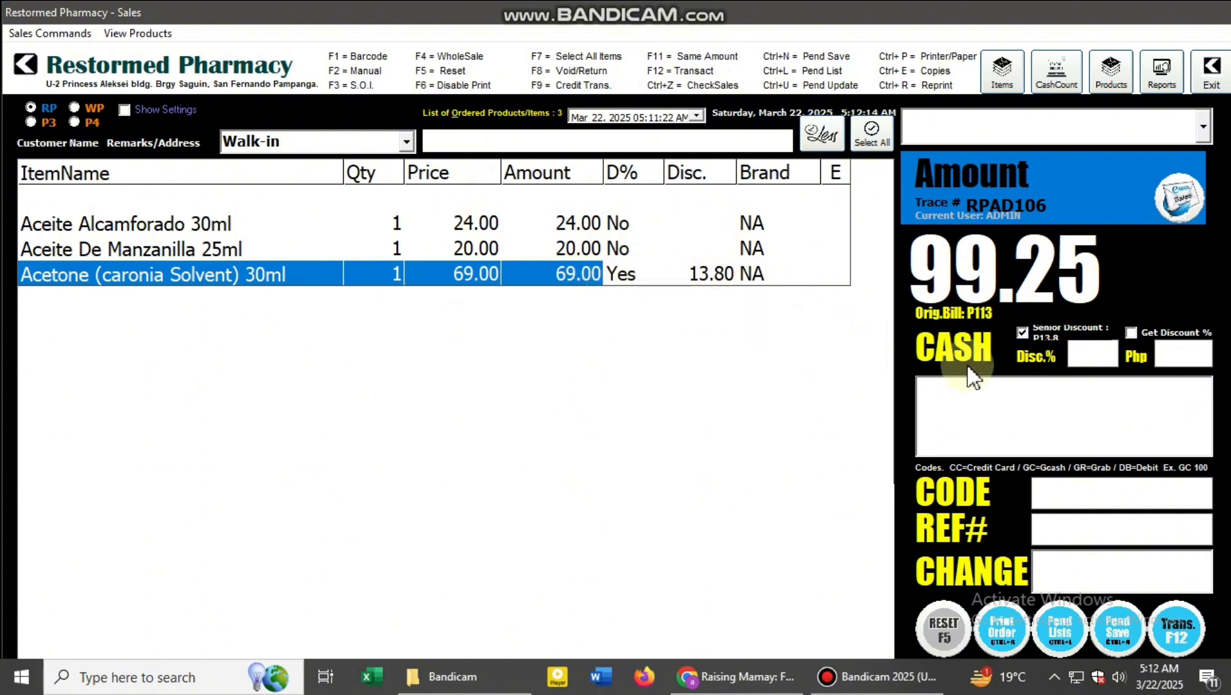
- Complete the sale with the GCash payment code GC 100 and a payment reference number, and dismiss the payment summary
{"action": "left_click", "coordinate": [1103, 497]}
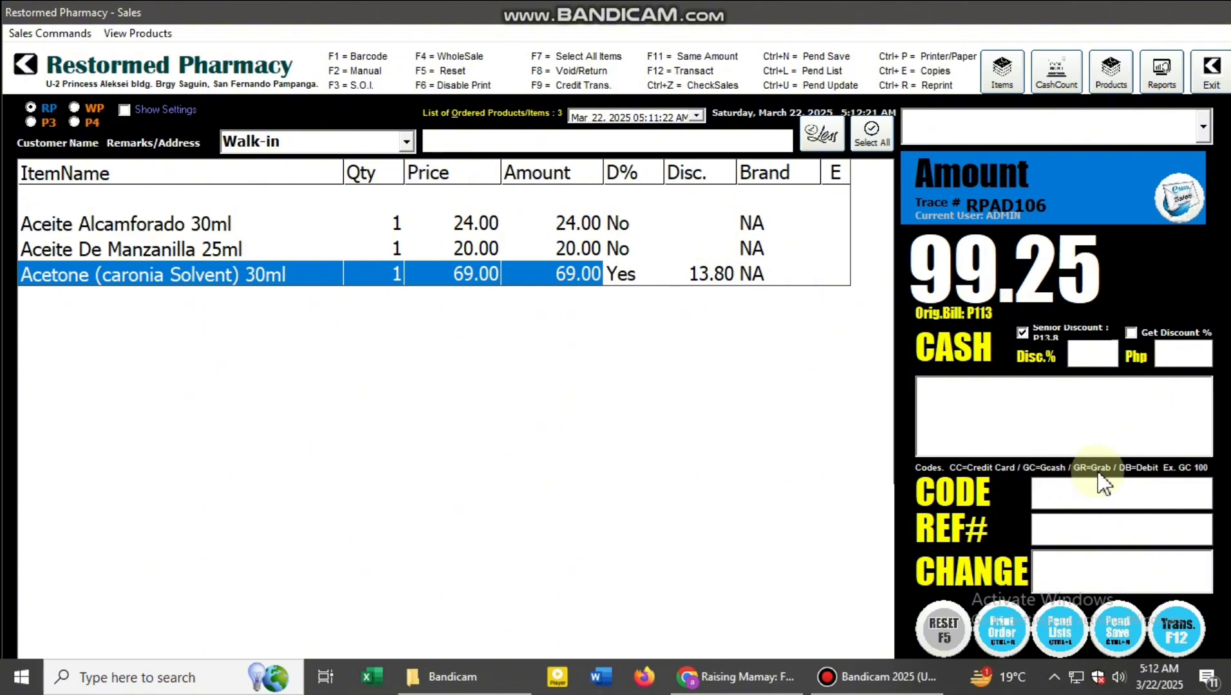
{"action": "left_click", "coordinate": [1146, 492]}
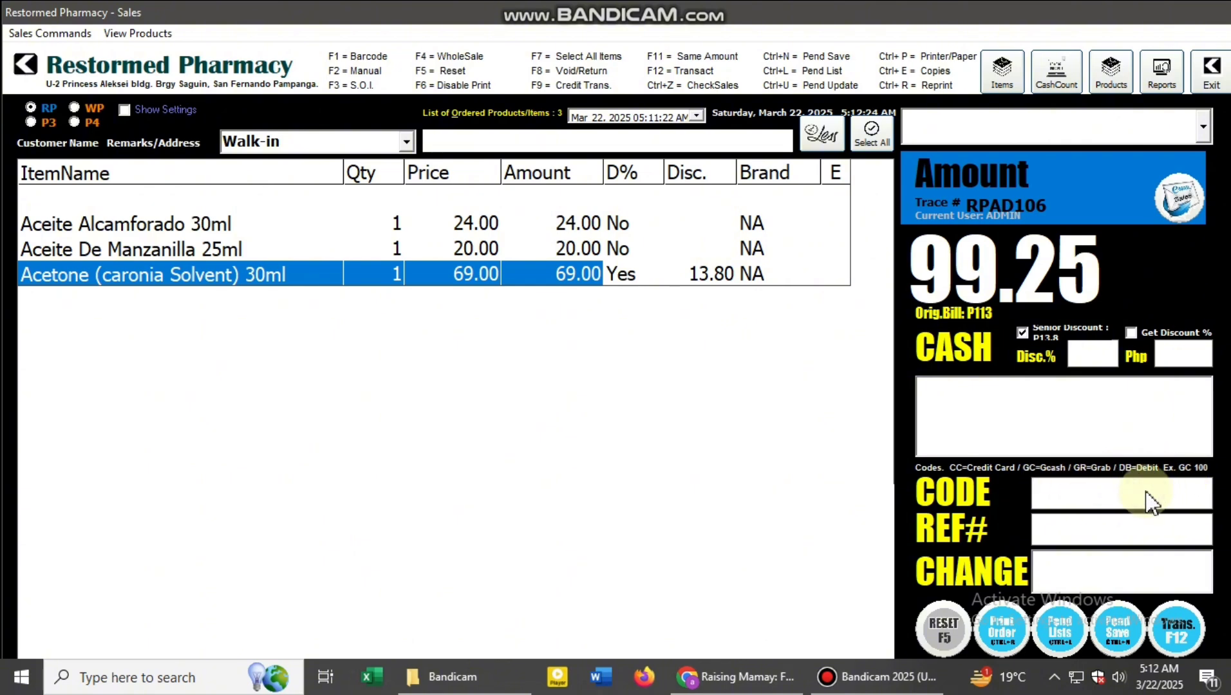
{"action": "type", "text": "GC"}
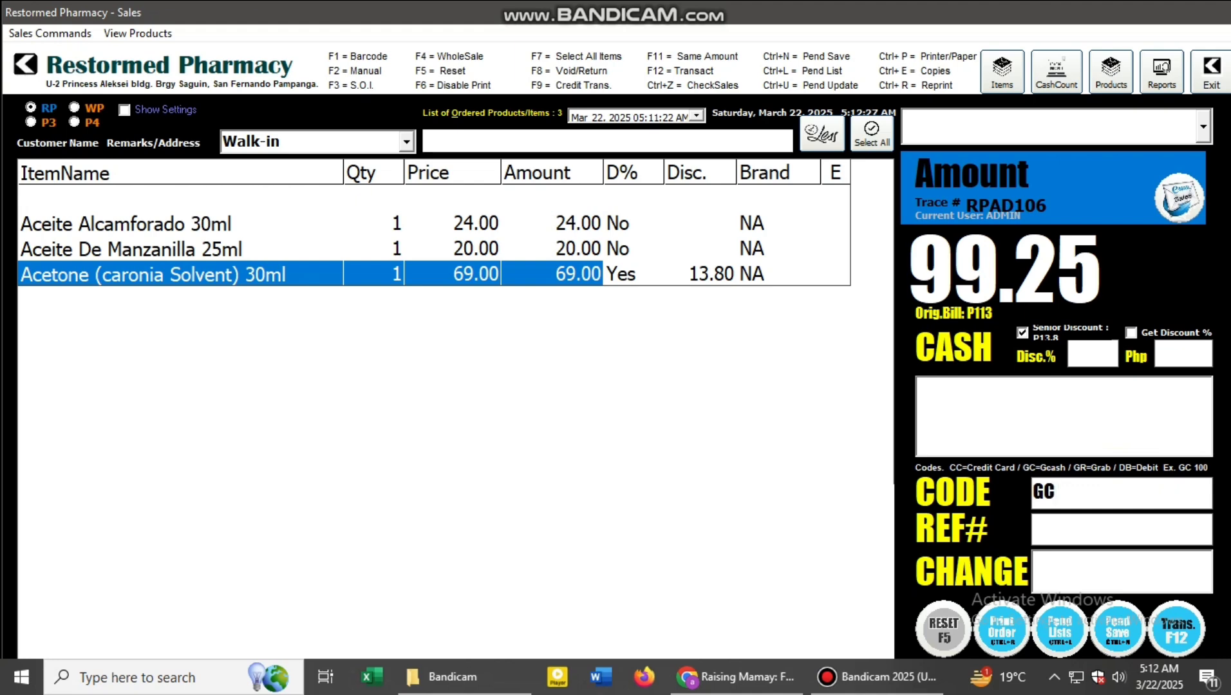
{"action": "type", "text": " 100"}
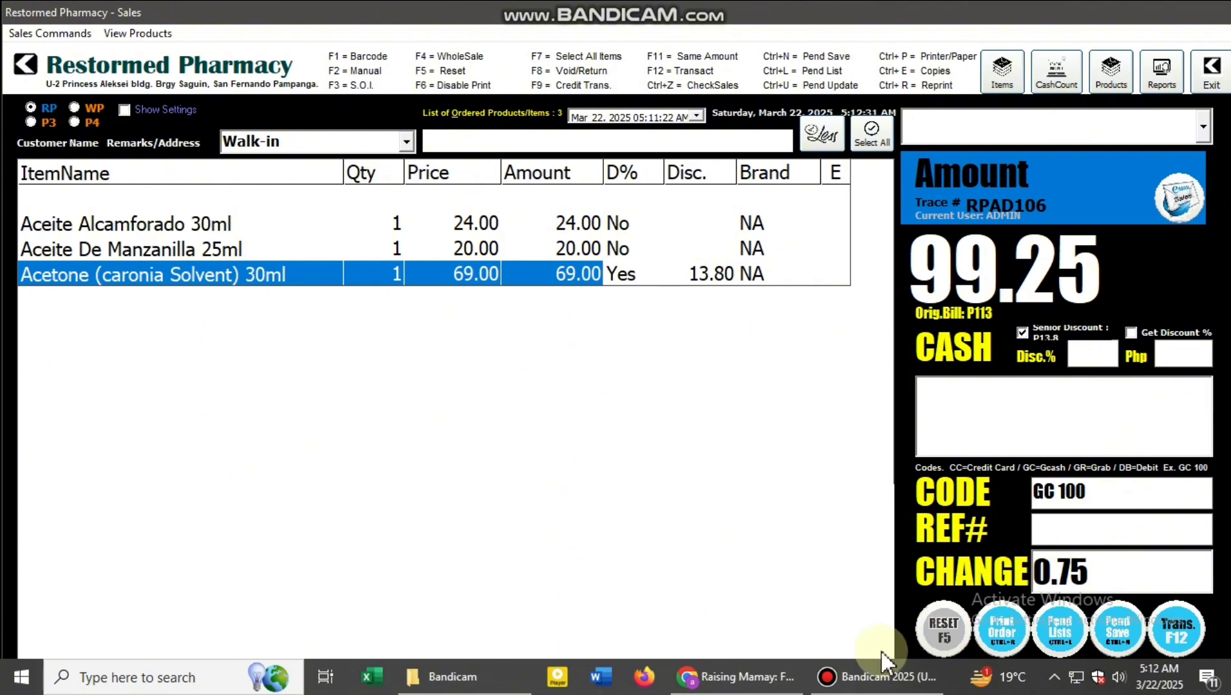
{"action": "key", "text": "Tab"}
{"action": "type", "text": "6867987"}
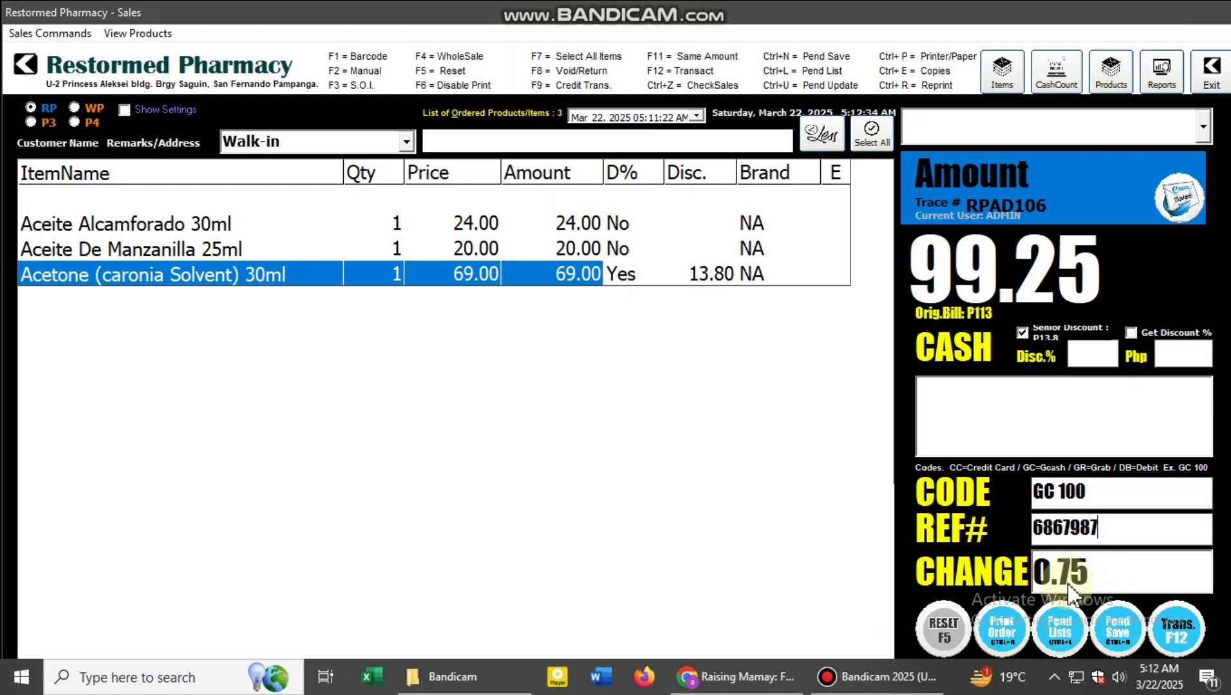
{"action": "left_click", "coordinate": [1173, 630]}
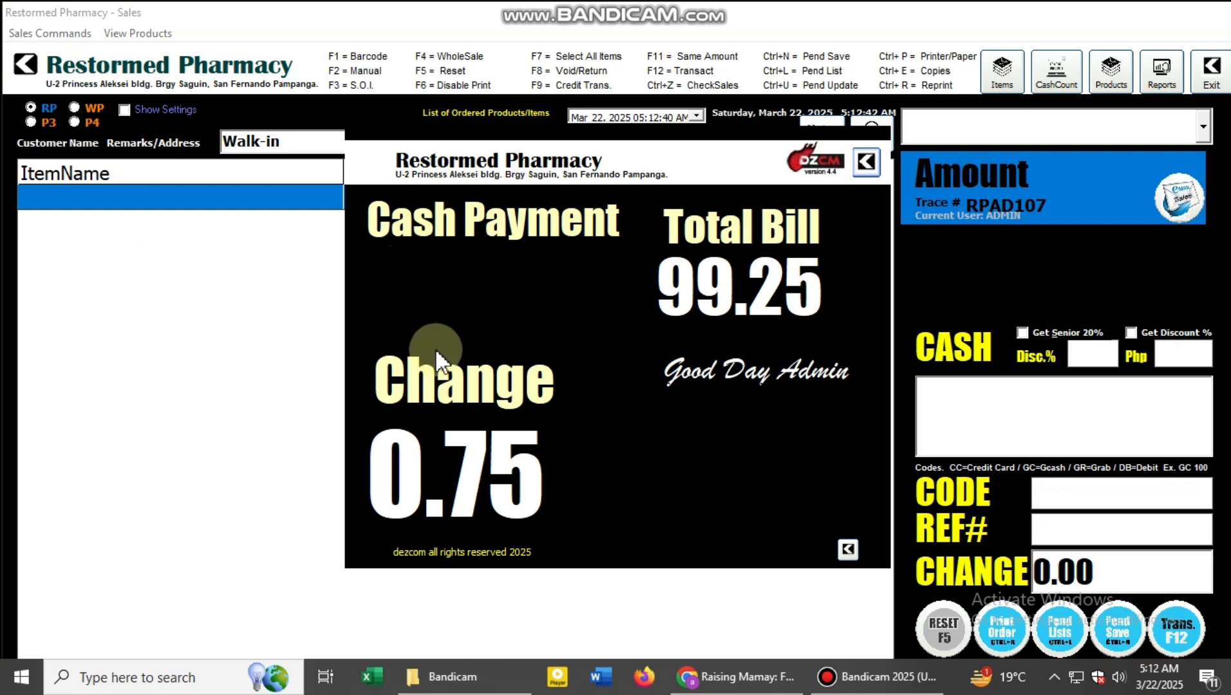
{"action": "left_click", "coordinate": [867, 165]}
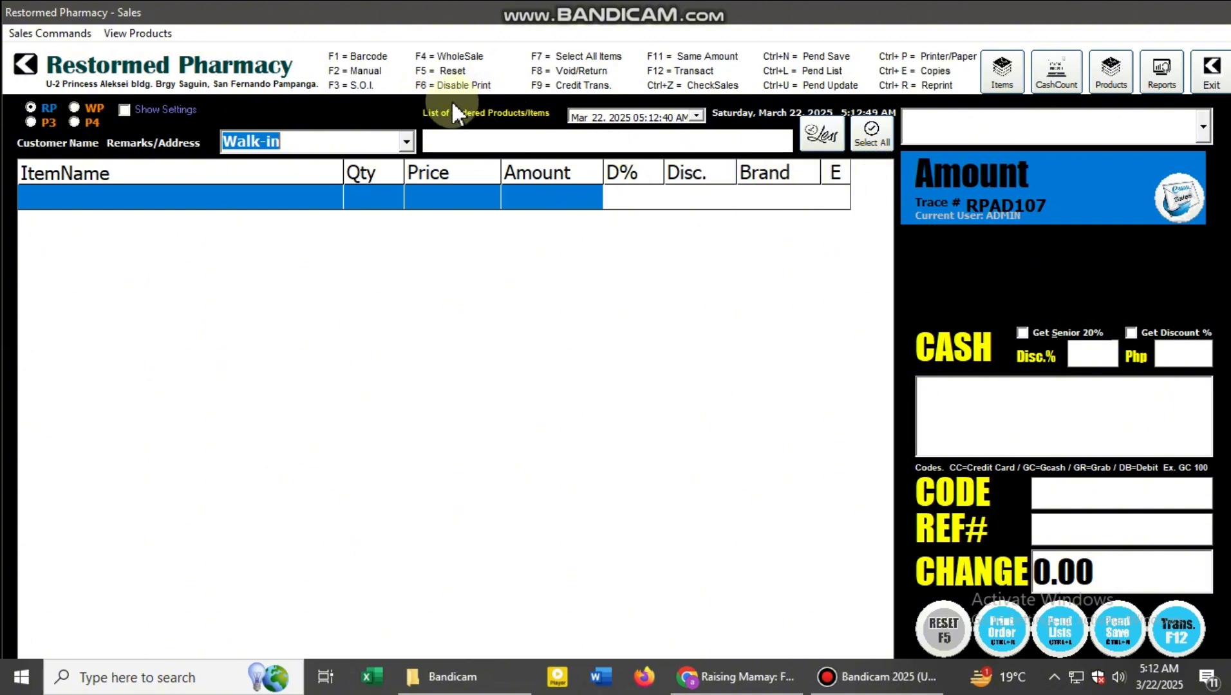
- Disable receipt printing and check the current user's sales summary without printing it
{"action": "key", "text": "F6"}
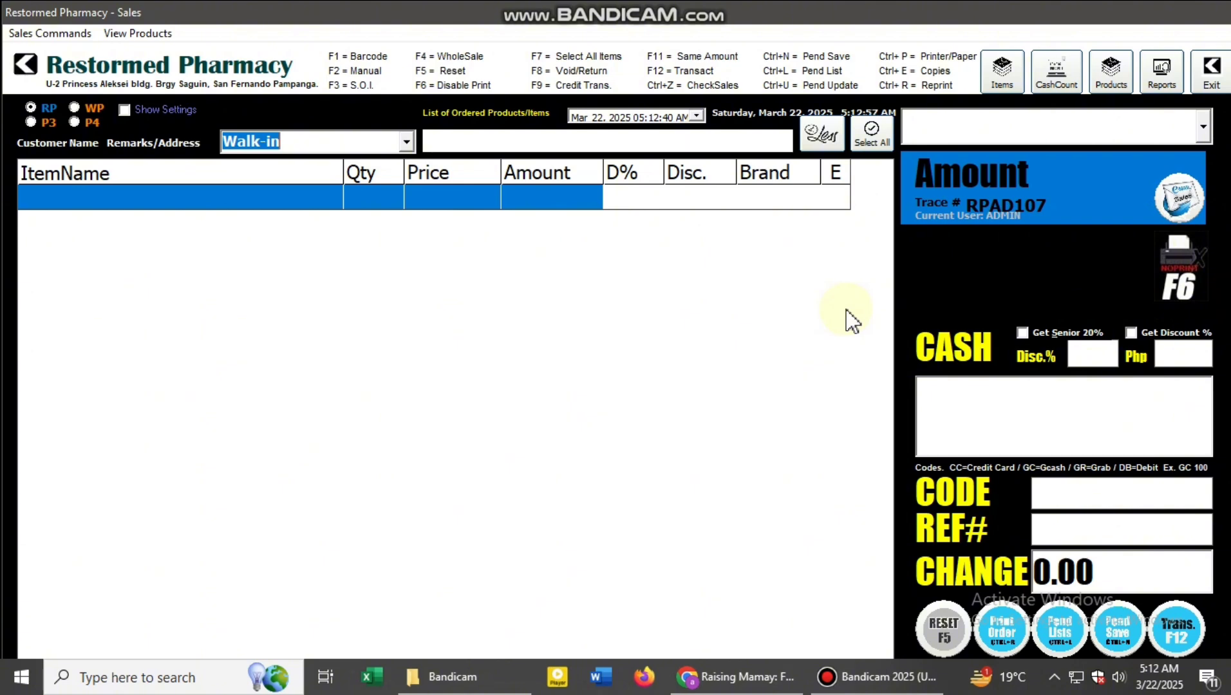
{"action": "key", "text": "ctrl+z"}
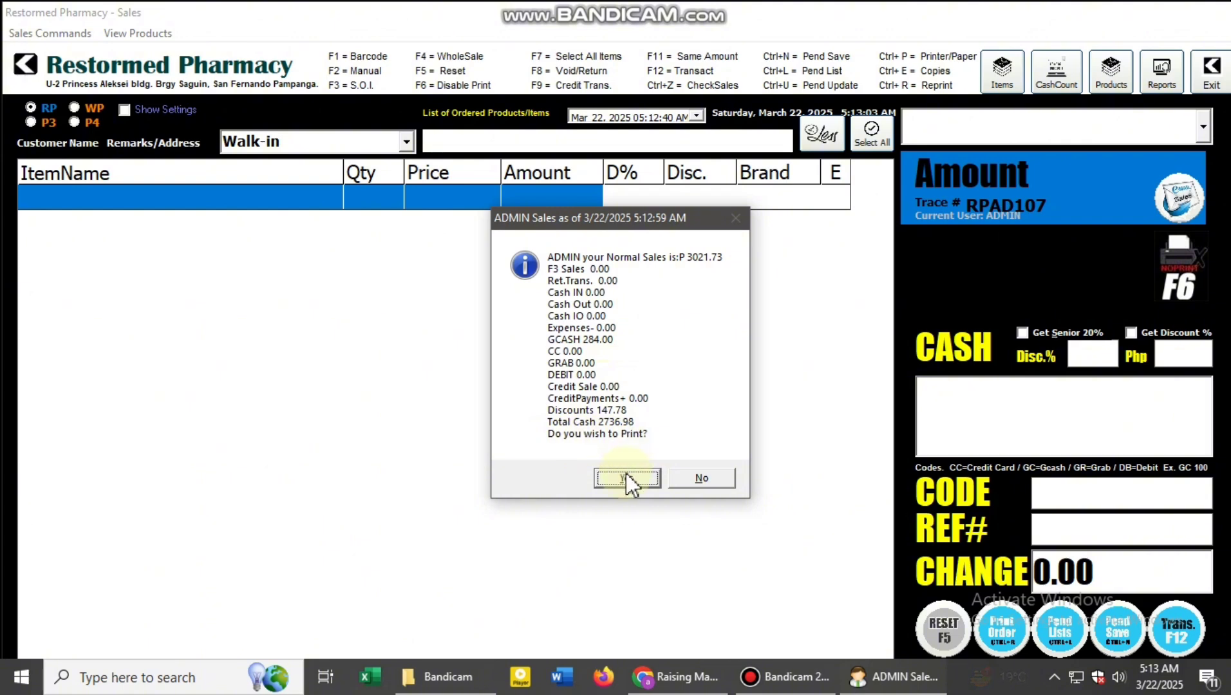
{"action": "left_click", "coordinate": [700, 478]}
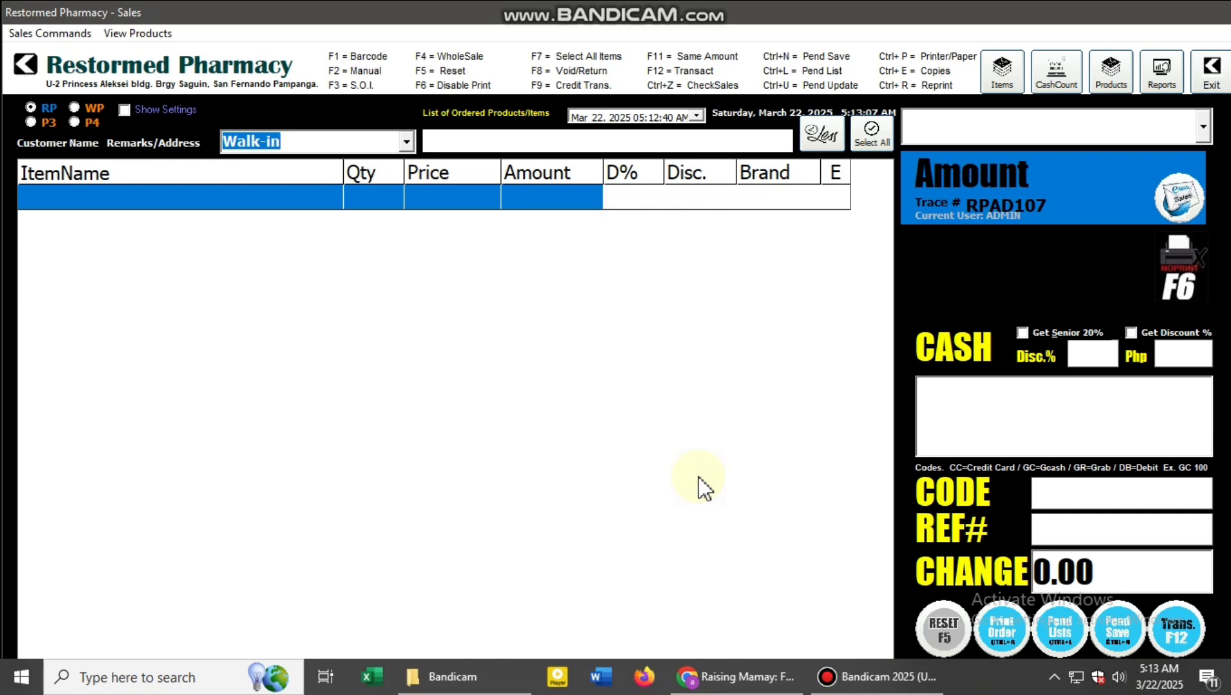